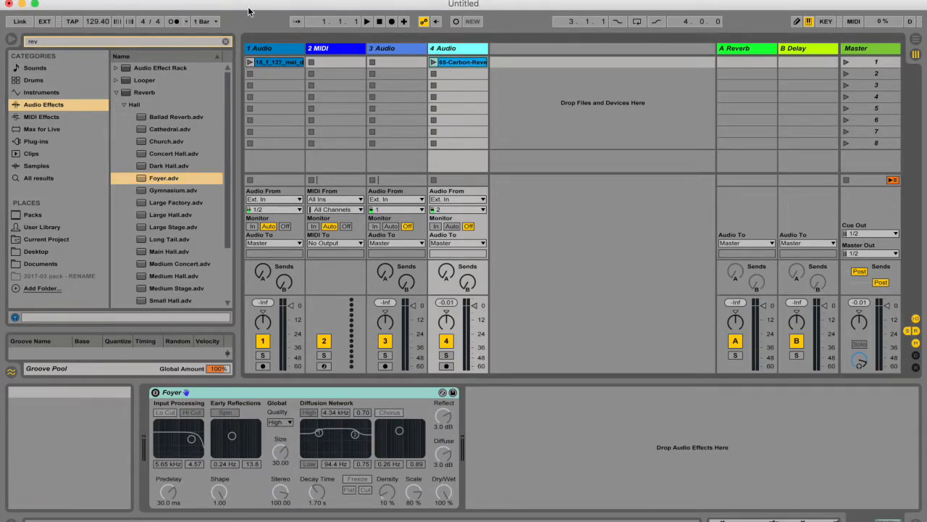
Select the 1 Audio track and start playing the clip in its first slot.
{"action": "left_click", "coordinate": [262, 48]}
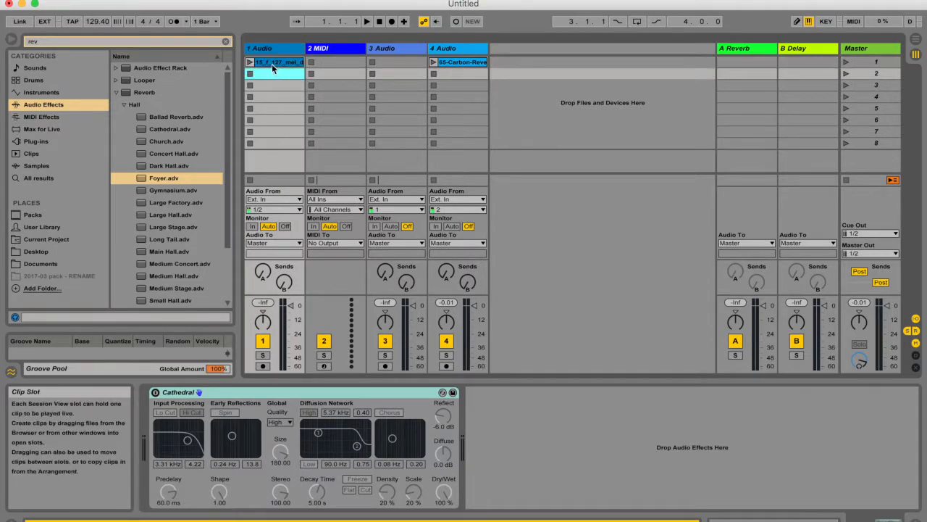
{"action": "left_click", "coordinate": [249, 61]}
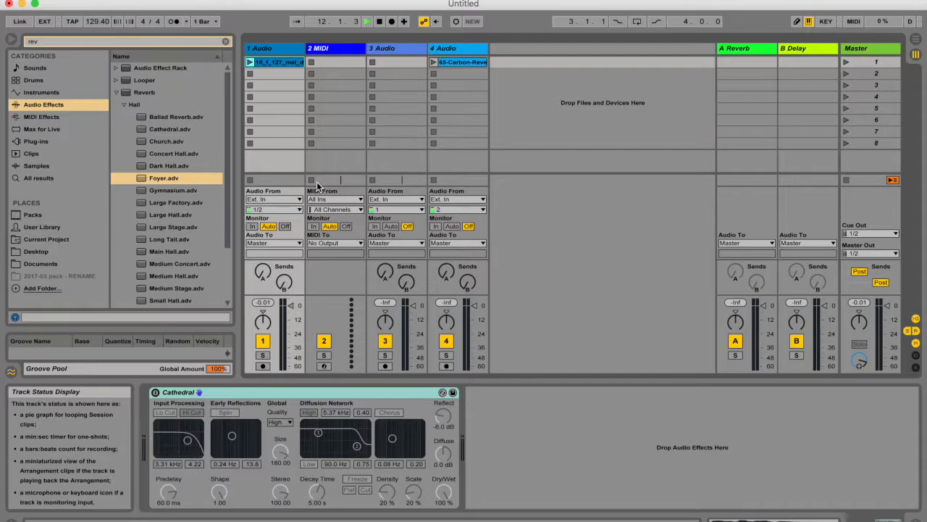
Open the MIDI preferences and look through the devices available for the fourth control surface.
{"action": "key", "text": "super+comma"}
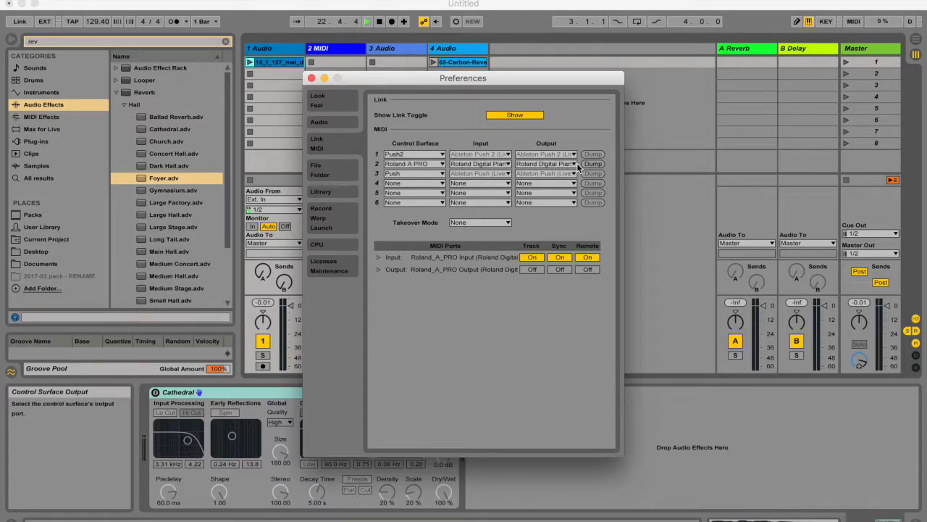
{"action": "left_click", "coordinate": [442, 184]}
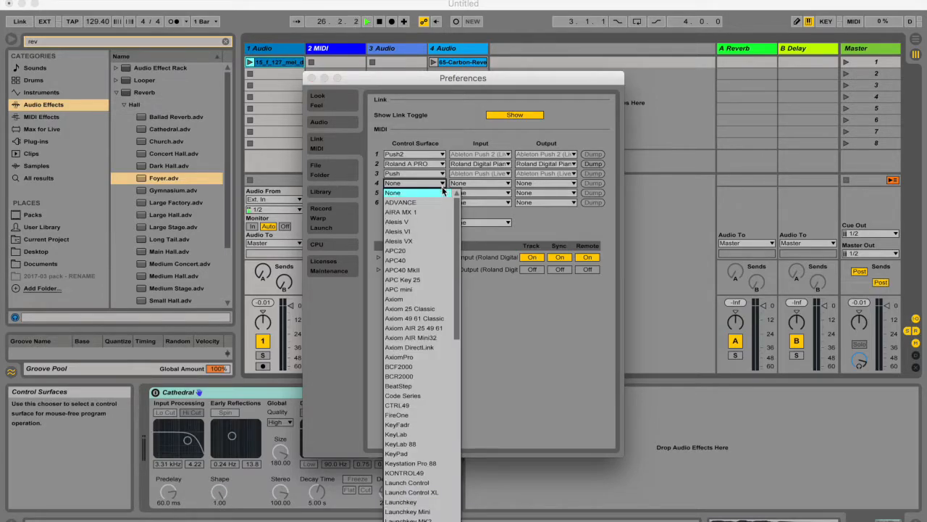
{"action": "scroll", "coordinate": [437, 361], "scroll_direction": "down", "scroll_amount": 10}
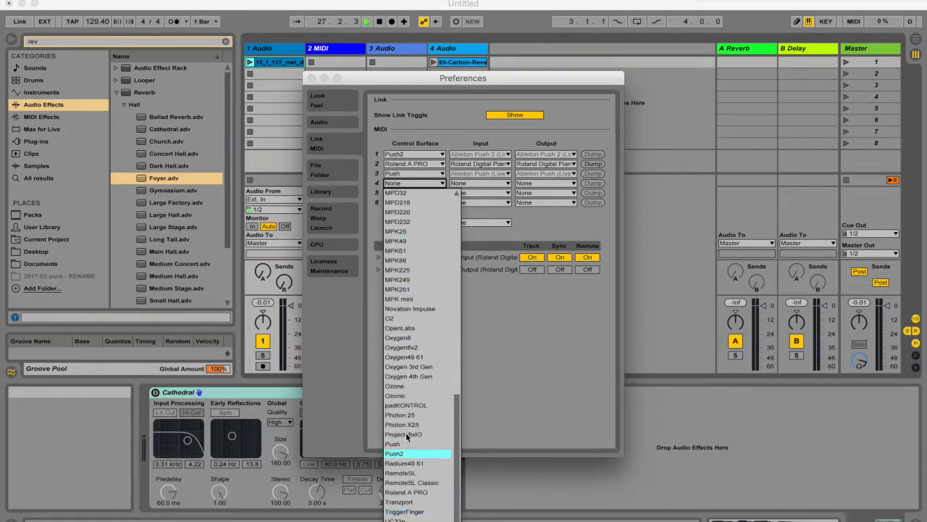
{"action": "left_click", "coordinate": [443, 184]}
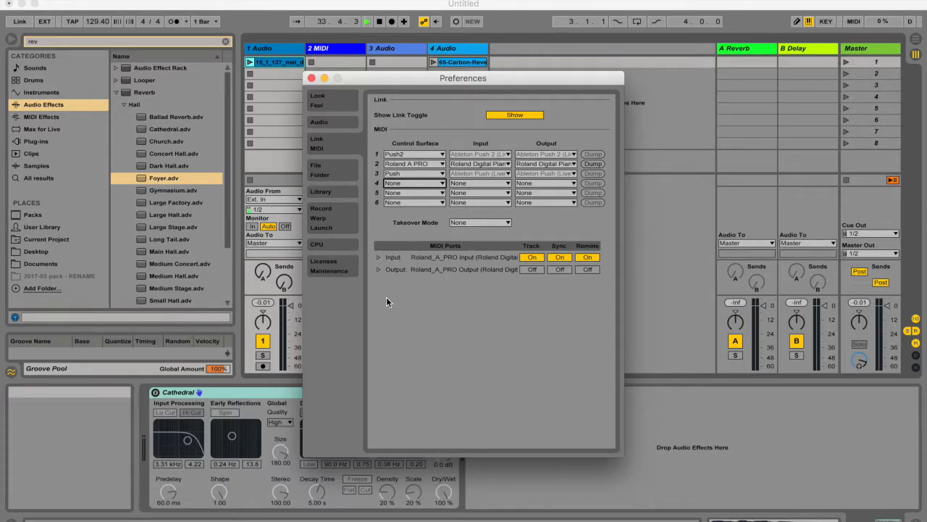
Toggle Remote for the Roland_A_PRO input port off and back on, and leave the preferences.
{"action": "left_click", "coordinate": [588, 259]}
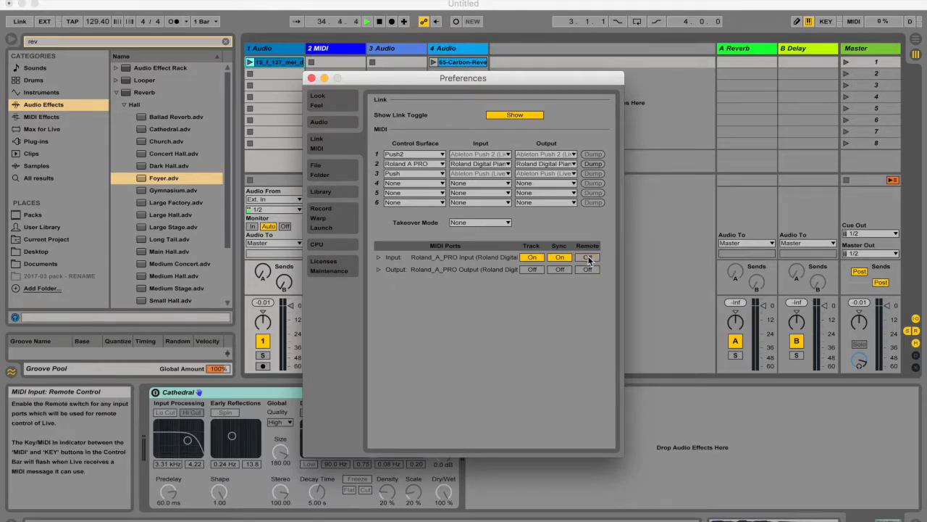
{"action": "left_click", "coordinate": [589, 258]}
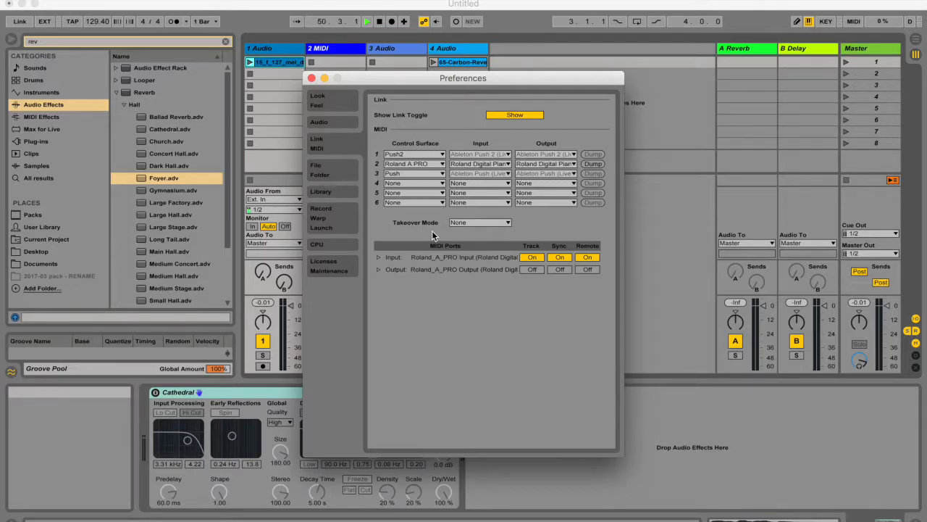
{"action": "left_click", "coordinate": [588, 257]}
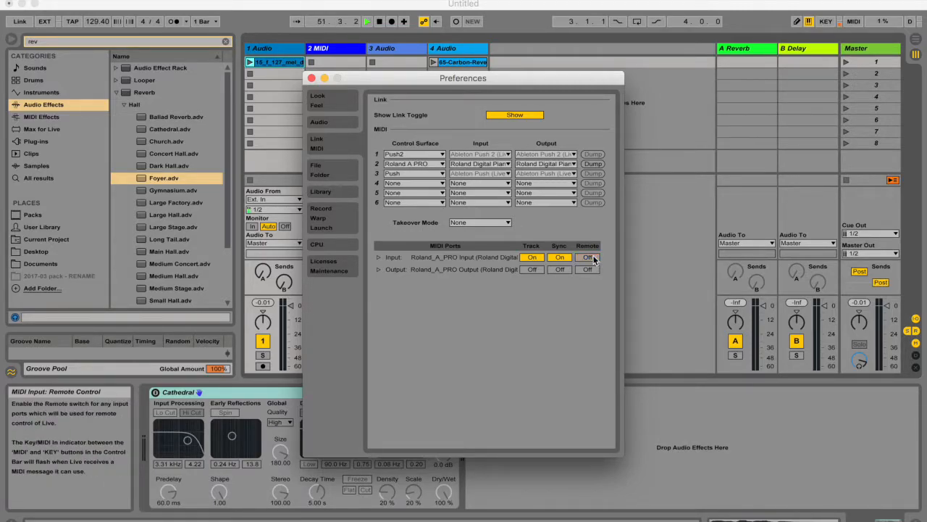
{"action": "left_click", "coordinate": [588, 258]}
{"action": "left_click", "coordinate": [593, 258]}
{"action": "left_click", "coordinate": [593, 258]}
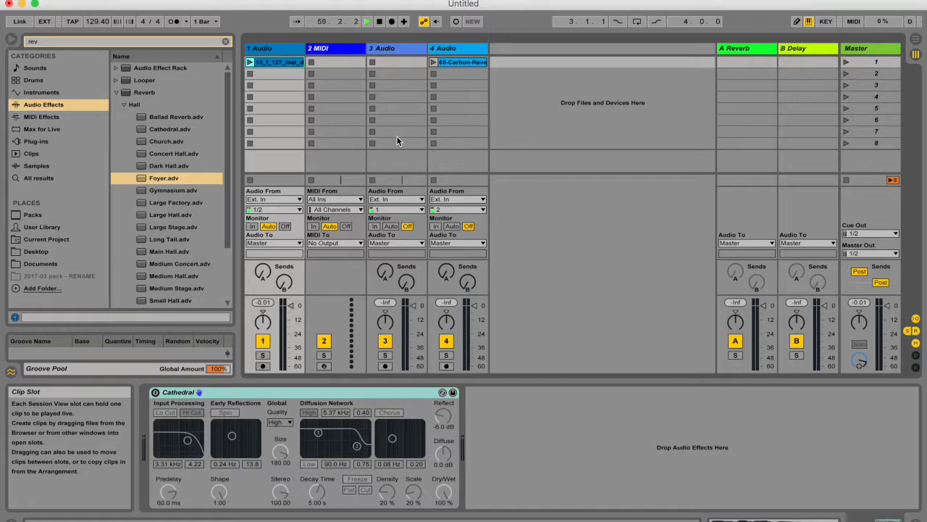
Stop playback and map MIDI note E4 to the second clip slot of 1 Audio.
{"action": "key", "text": "space"}
{"action": "left_click", "coordinate": [855, 24]}
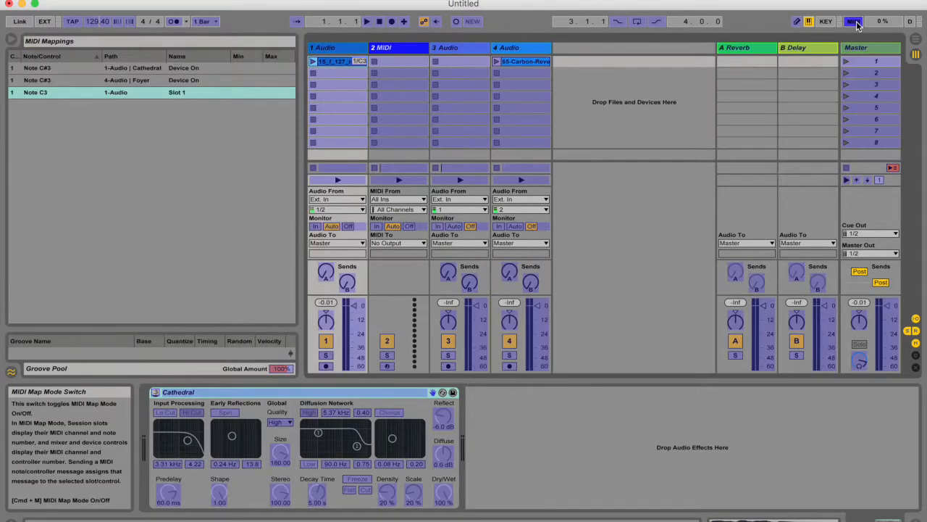
{"action": "left_click", "coordinate": [344, 71]}
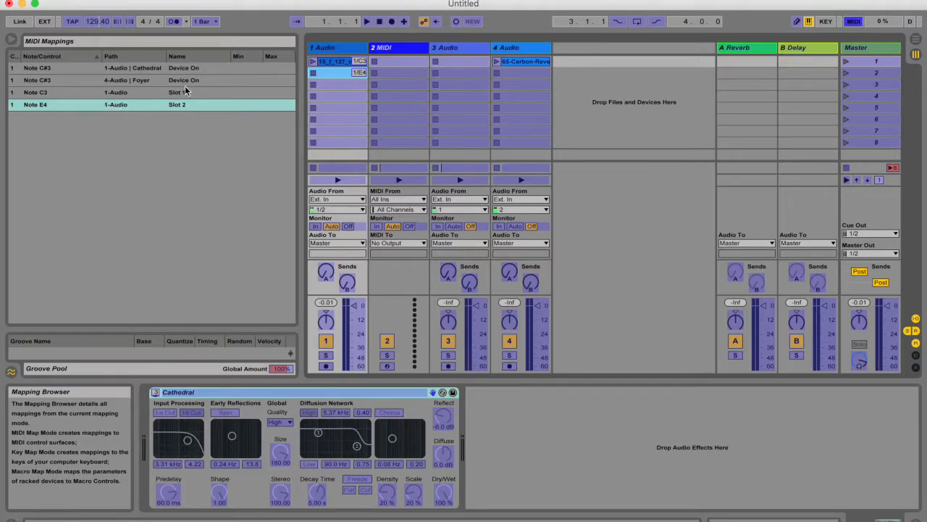
{"action": "left_click", "coordinate": [856, 24]}
Move the clip on 1 Audio from the first to the second slot and launch it.
{"action": "mouse_move", "coordinate": [283, 64]}
{"action": "left_mouse_down"}
{"action": "mouse_move", "coordinate": [288, 80]}
{"action": "mouse_move", "coordinate": [284, 73]}
{"action": "left_mouse_up"}
{"action": "key", "text": "Return"}
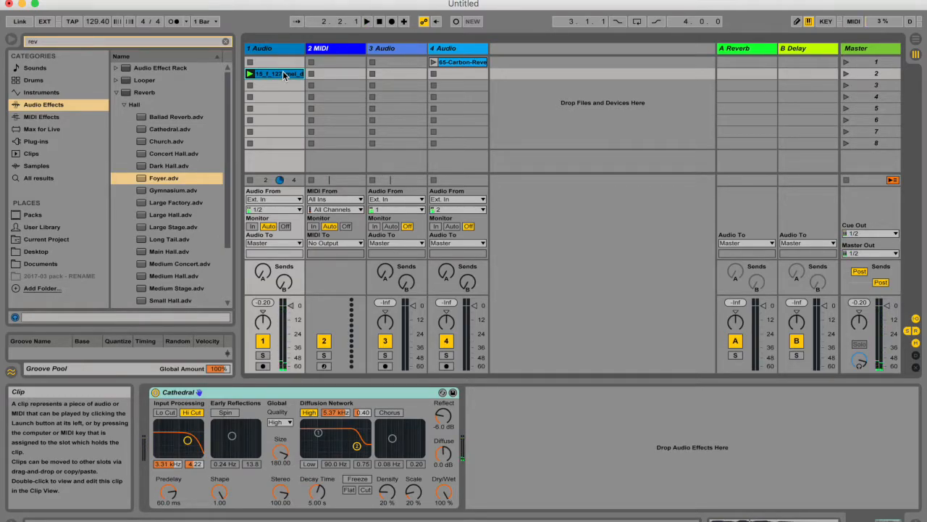
Check the MIDI mapping of the Cathedral reverb's on/off switch and play the clip to test it.
{"action": "left_click", "coordinate": [249, 391]}
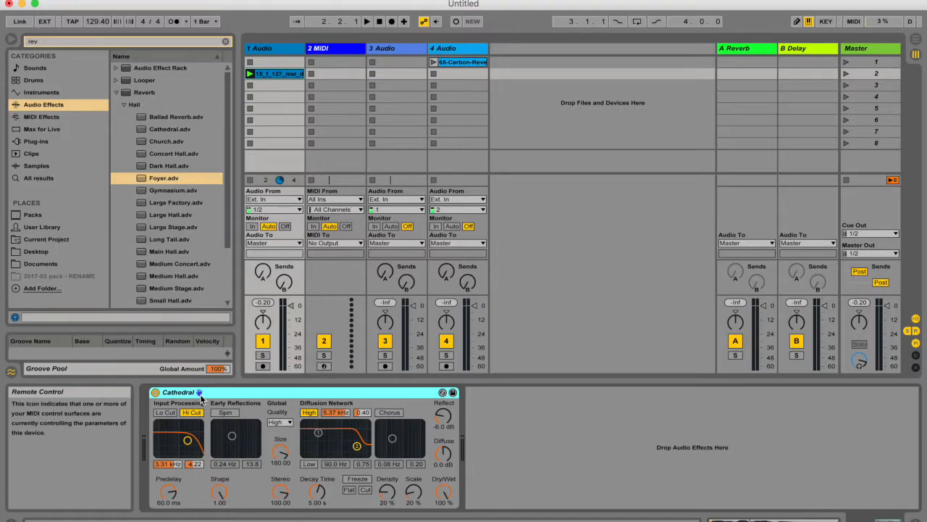
{"action": "left_click", "coordinate": [854, 21]}
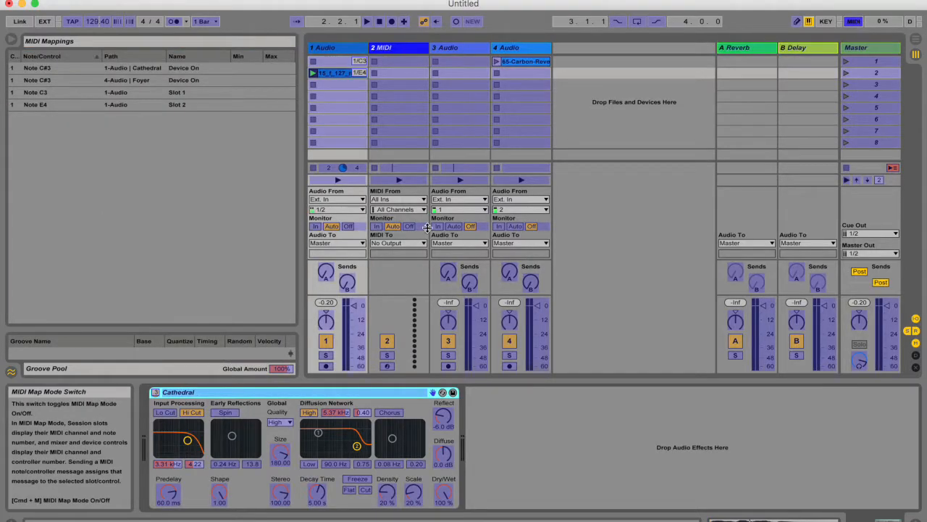
{"action": "left_click", "coordinate": [155, 392]}
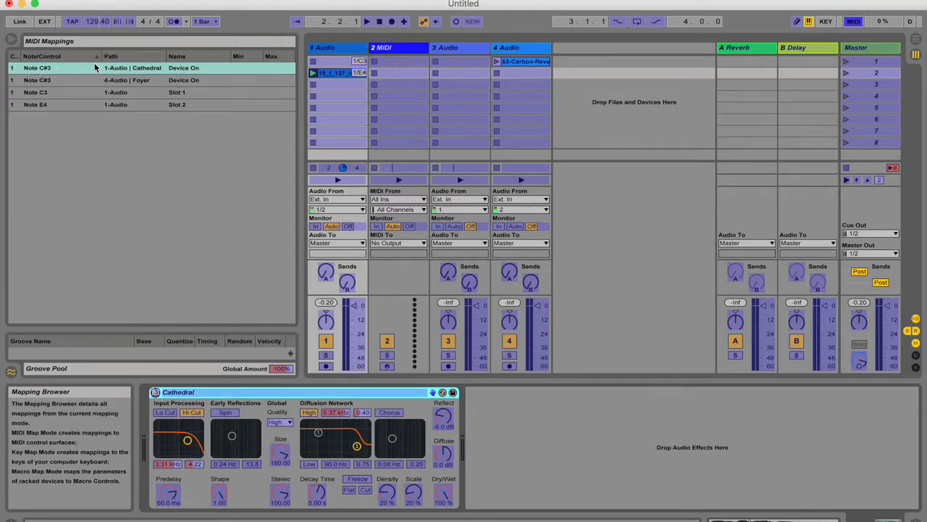
{"action": "left_click", "coordinate": [853, 22]}
{"action": "key", "text": "space"}
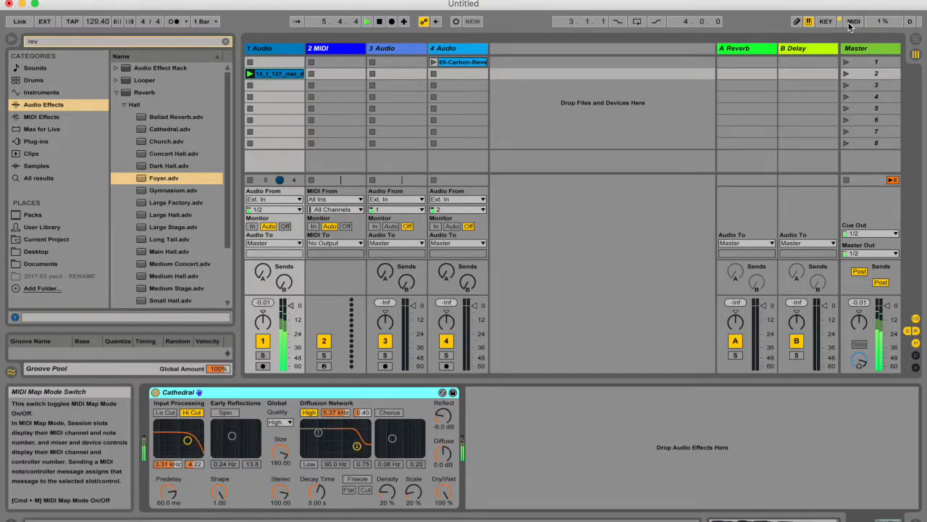
{"action": "key", "text": "space"}
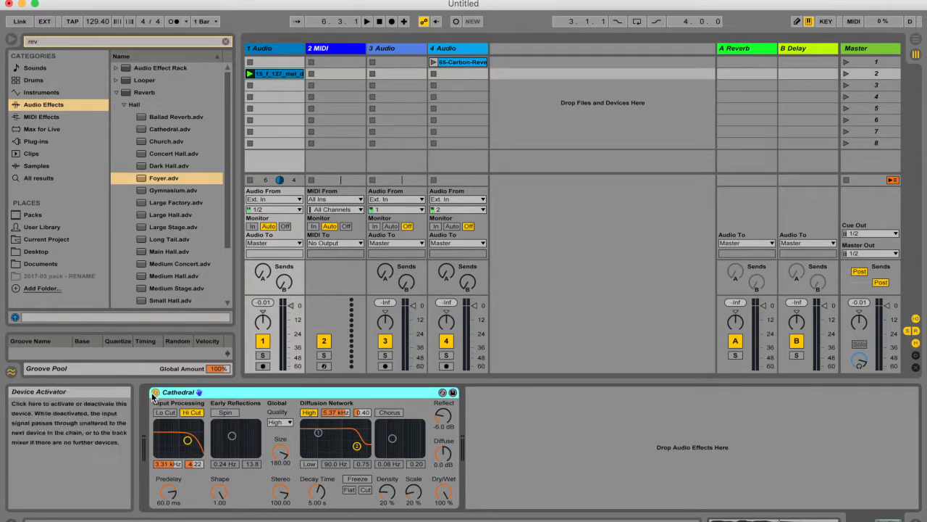
Lock the Cathedral reverb to Control Surface 2 (Roland A PRO).
{"action": "right_click", "coordinate": [239, 396]}
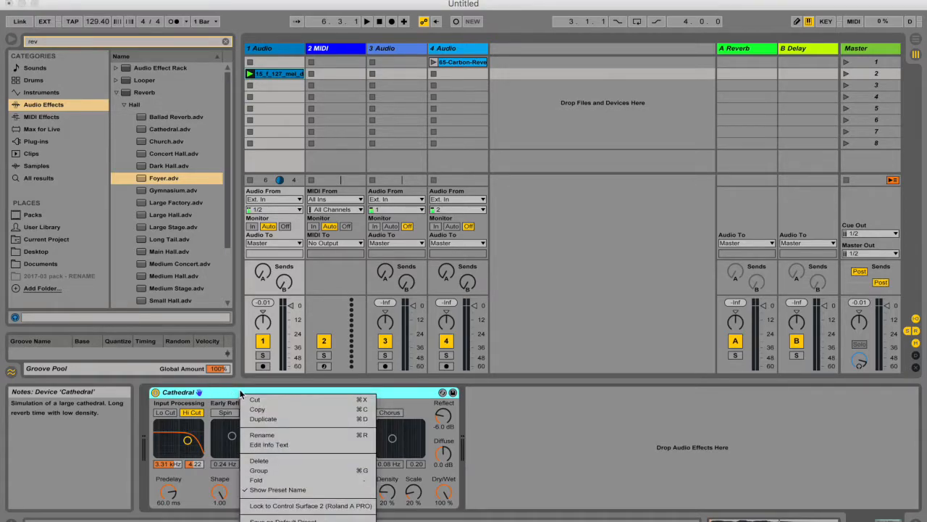
{"action": "left_click", "coordinate": [305, 507]}
{"action": "right_click", "coordinate": [253, 392]}
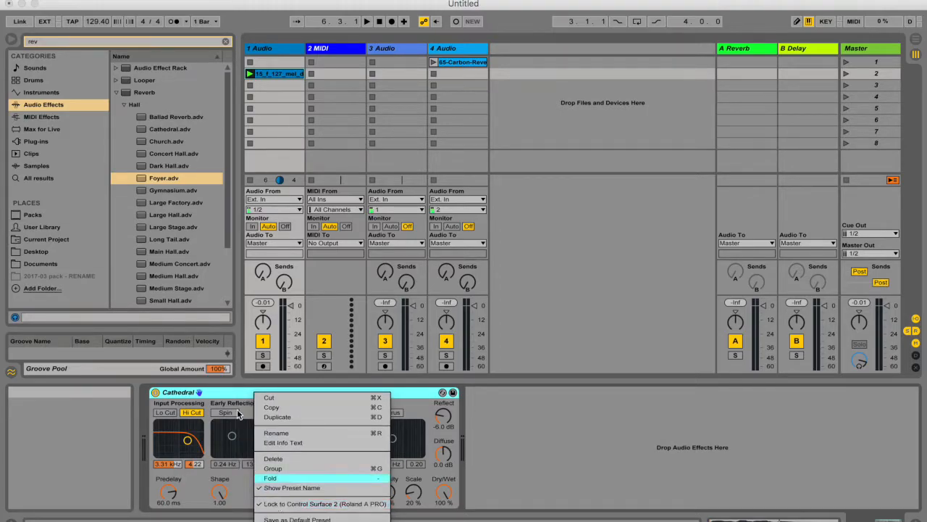
{"action": "left_click", "coordinate": [243, 398]}
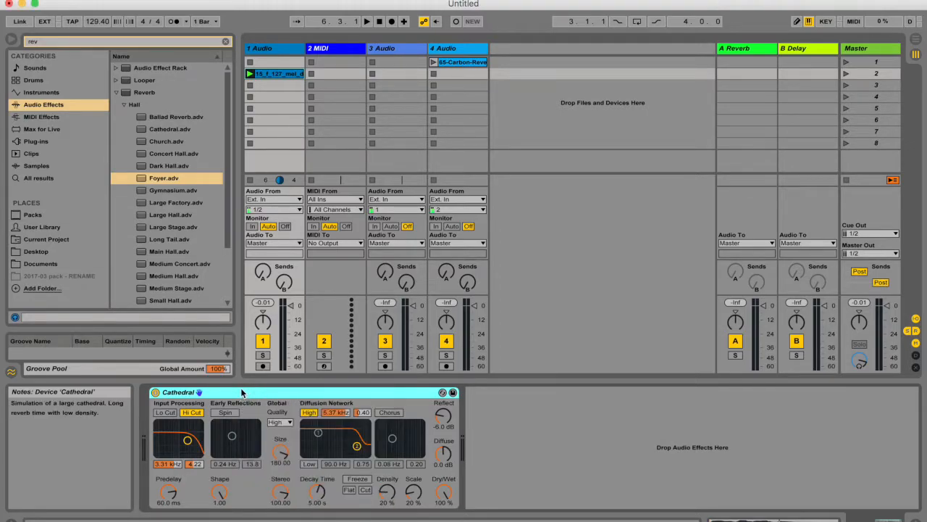
Check the control lock by viewing 3 Audio and 4 Audio, and unlock the Cathedral reverb on 1 Audio.
{"action": "left_click", "coordinate": [403, 48]}
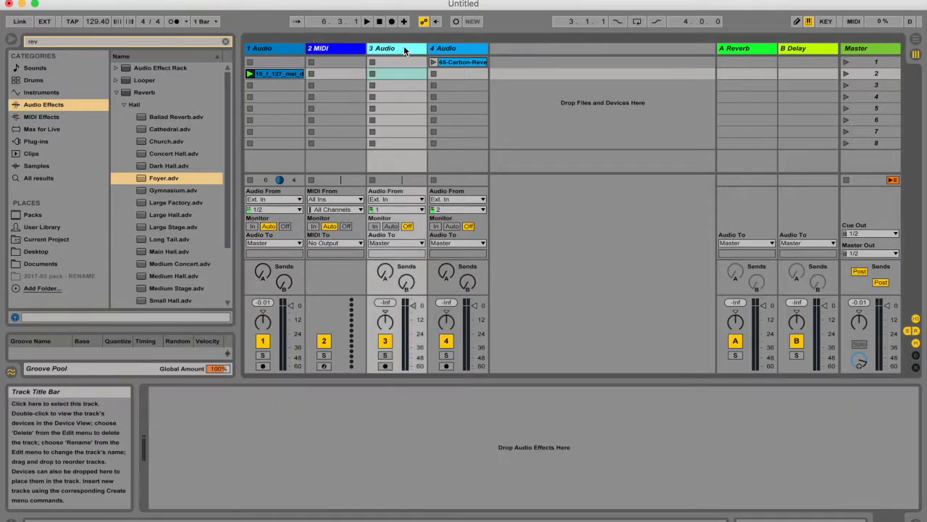
{"action": "left_click", "coordinate": [461, 49]}
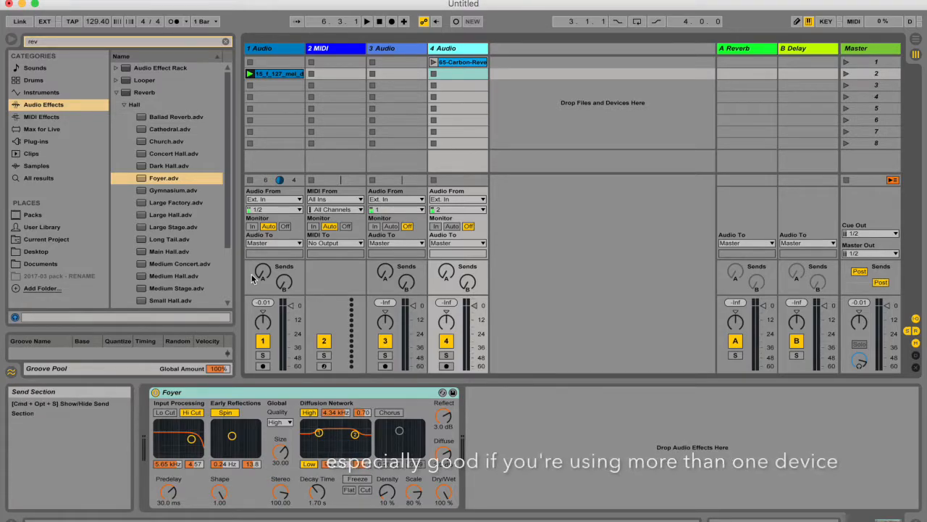
{"action": "left_click", "coordinate": [282, 53]}
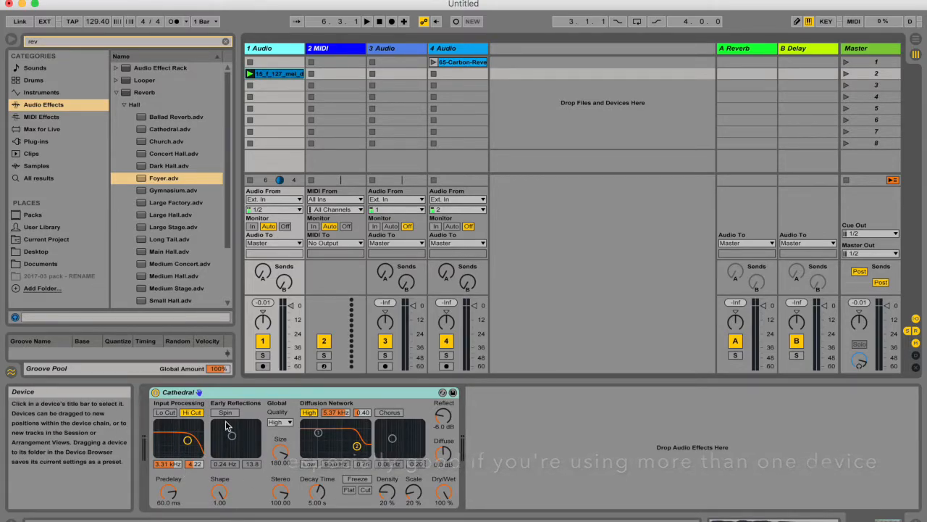
{"action": "right_click", "coordinate": [271, 392]}
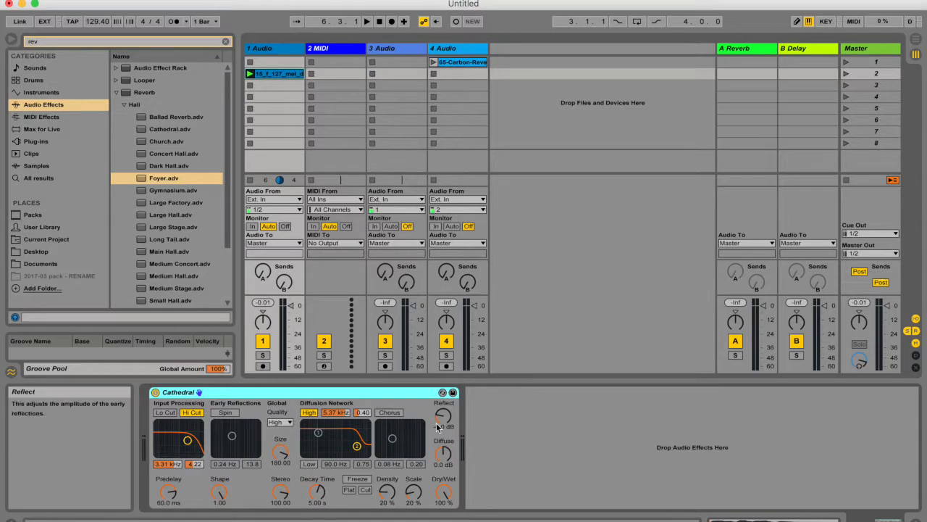
Reopen the MIDI preferences and review the available Takeover Mode options without changing the mode.
{"action": "key", "text": "super+comma"}
{"action": "left_click_drag", "start_coordinate": [521, 76], "coordinate": [609, 28]}
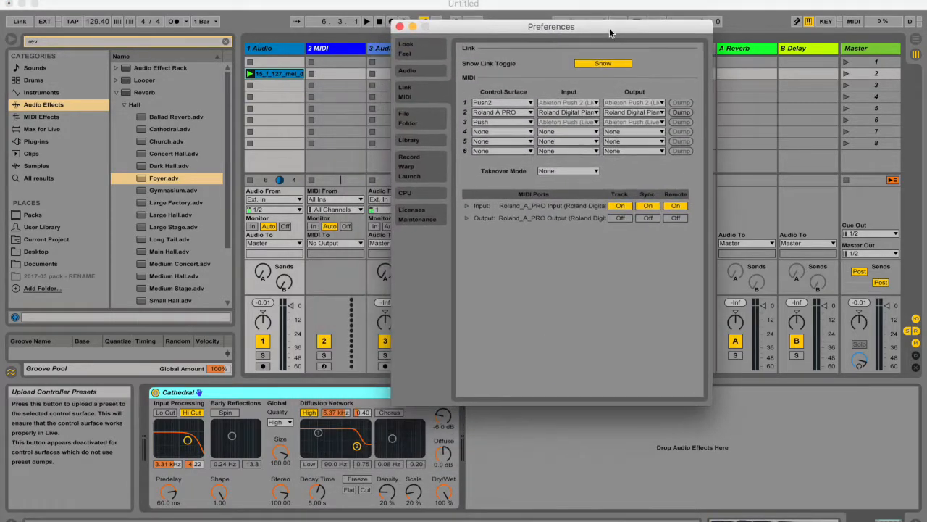
{"action": "left_click", "coordinate": [568, 171]}
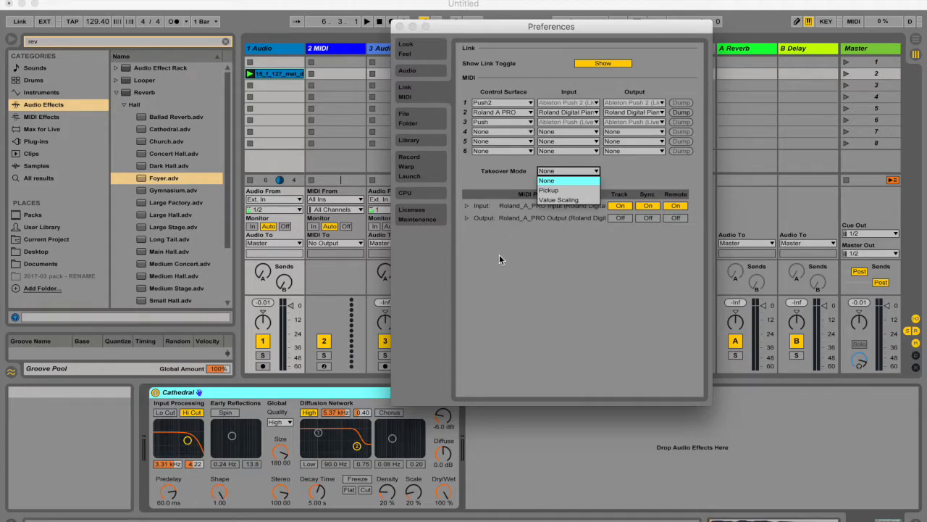
{"action": "left_click", "coordinate": [545, 450]}
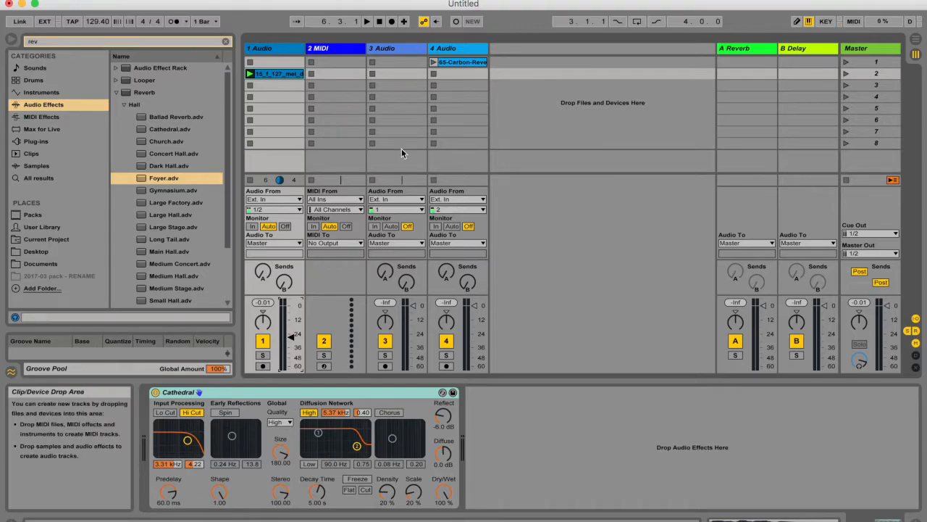
Select the 4 Audio track and lower its volume fader.
{"action": "left_click", "coordinate": [441, 52]}
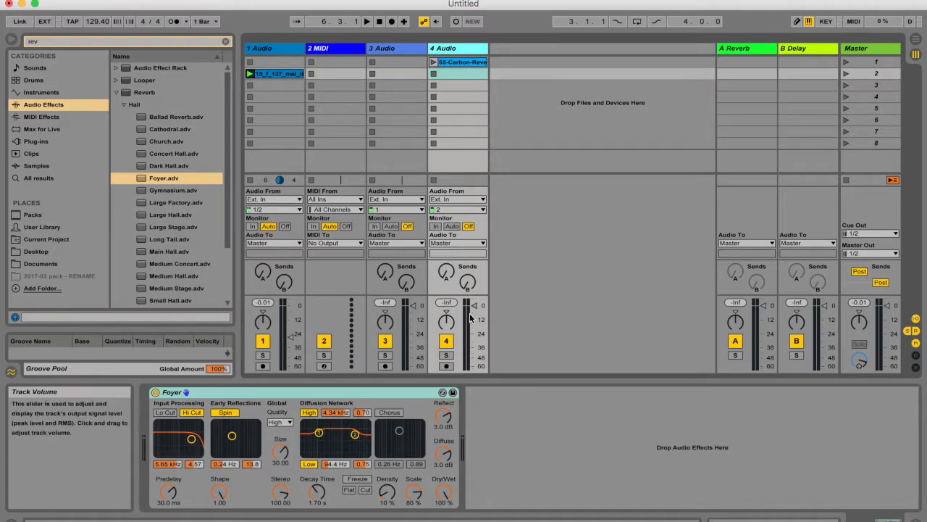
{"action": "mouse_move", "coordinate": [476, 306]}
{"action": "left_mouse_down"}
{"action": "mouse_move", "coordinate": [476, 364]}
{"action": "mouse_move", "coordinate": [476, 309]}
{"action": "left_mouse_up"}
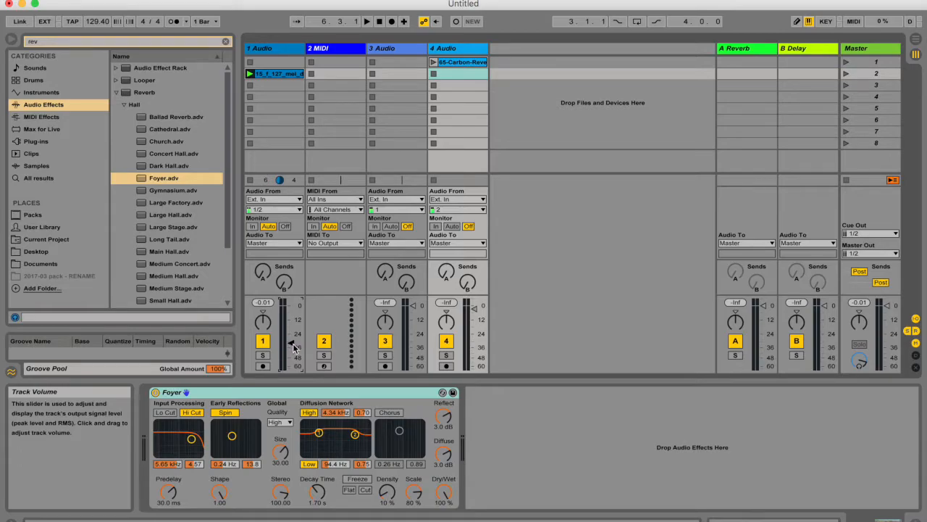
{"action": "left_click", "coordinate": [475, 341]}
Set the MIDI Takeover Mode to Pickup and move the Preferences window aside.
{"action": "key", "text": "super+comma"}
{"action": "left_click", "coordinate": [573, 171]}
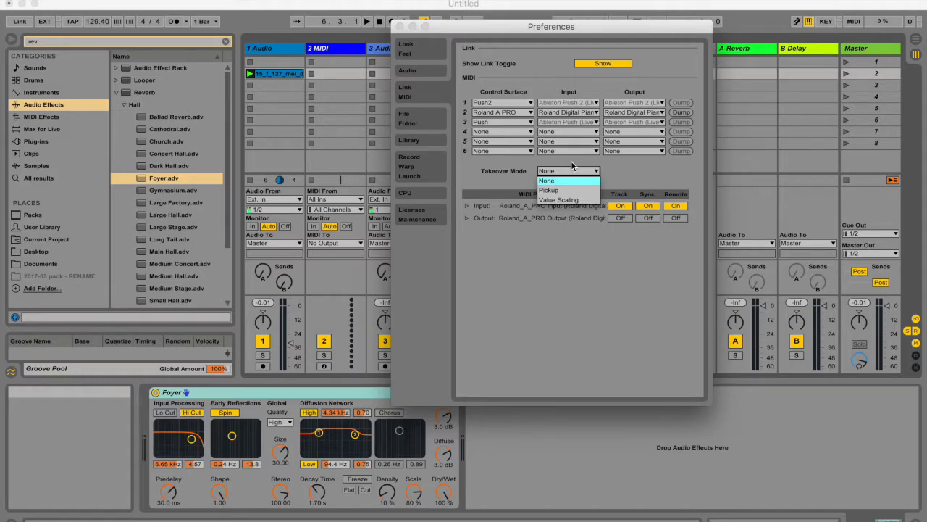
{"action": "left_click", "coordinate": [551, 190]}
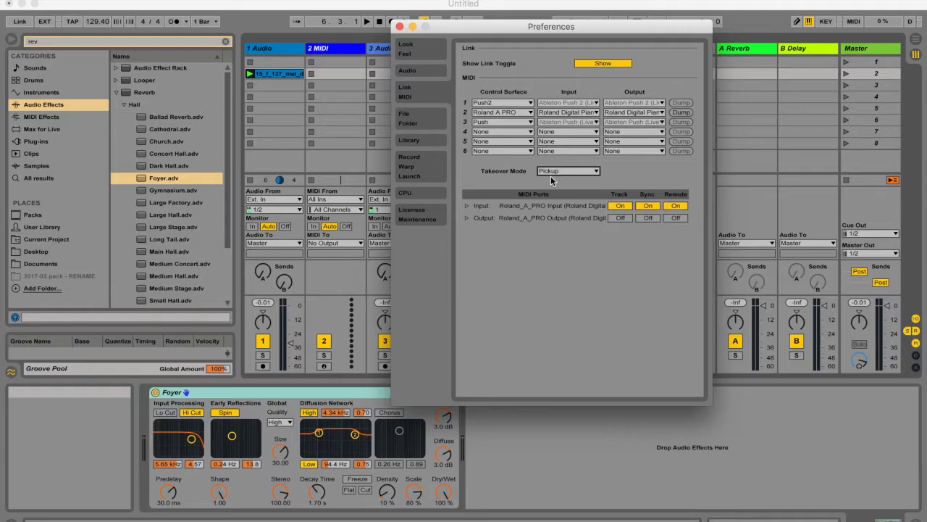
{"action": "left_click_drag", "start_coordinate": [573, 28], "coordinate": [854, 28]}
Raise the 4 Audio volume fader to slightly below 0 dB.
{"action": "left_click", "coordinate": [482, 342]}
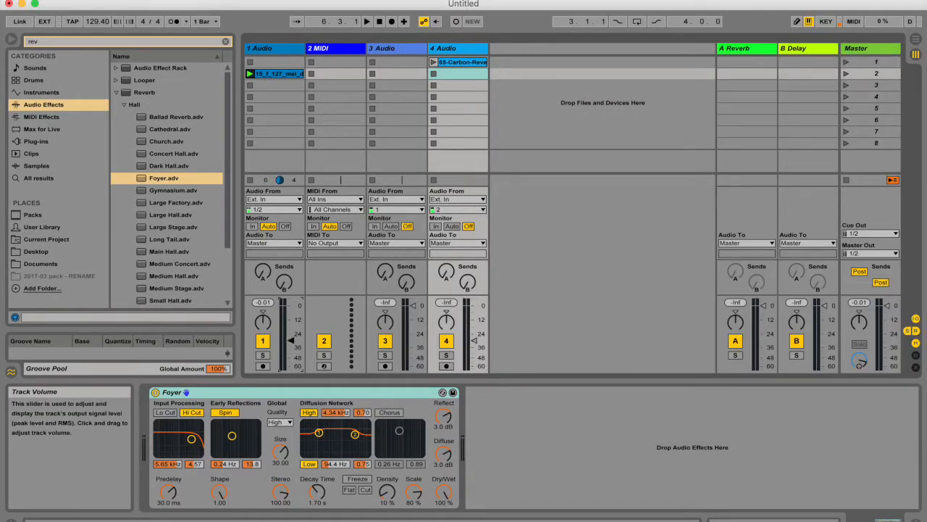
{"action": "left_click_drag", "start_coordinate": [482, 342], "coordinate": [481, 310]}
{"action": "mouse_move", "coordinate": [474, 311]}
{"action": "left_mouse_down"}
{"action": "mouse_move", "coordinate": [474, 319]}
{"action": "mouse_move", "coordinate": [475, 310]}
{"action": "left_mouse_up"}
Set the MIDI Takeover Mode to Value Scaling and move the Preferences window clear of the mixer.
{"action": "key", "text": "super+comma"}
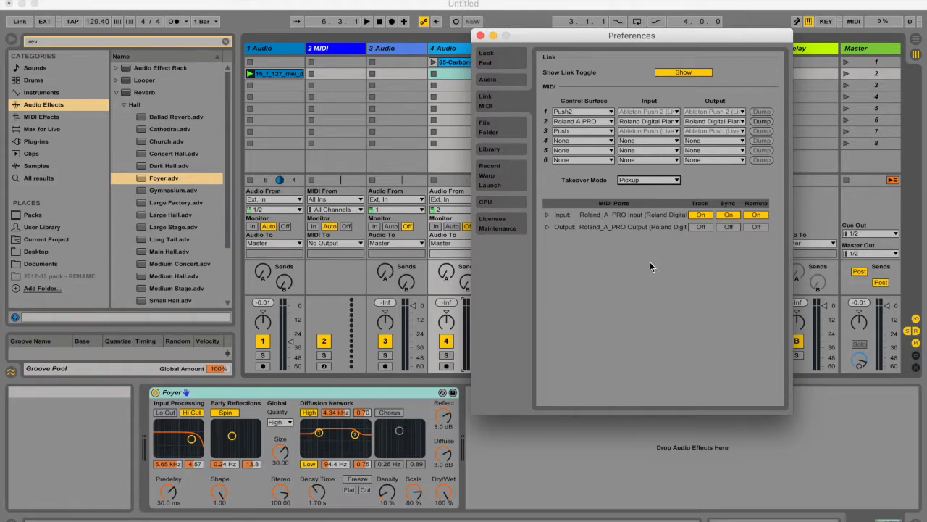
{"action": "left_click", "coordinate": [665, 180]}
{"action": "left_click", "coordinate": [655, 208]}
{"action": "left_click_drag", "start_coordinate": [536, 35], "coordinate": [641, 36]}
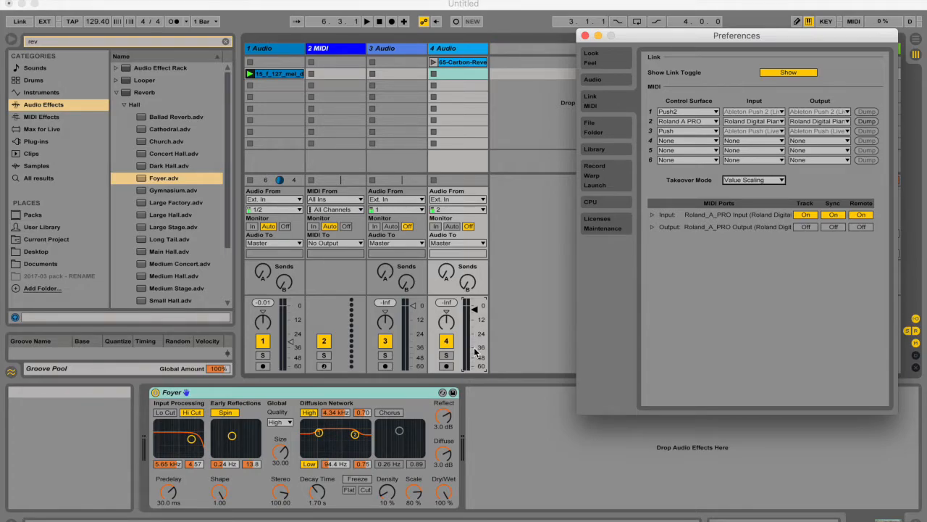
Close the Preferences window and raise the 4 Audio volume fader to slightly below 0 dB.
{"action": "key", "text": "Escape"}
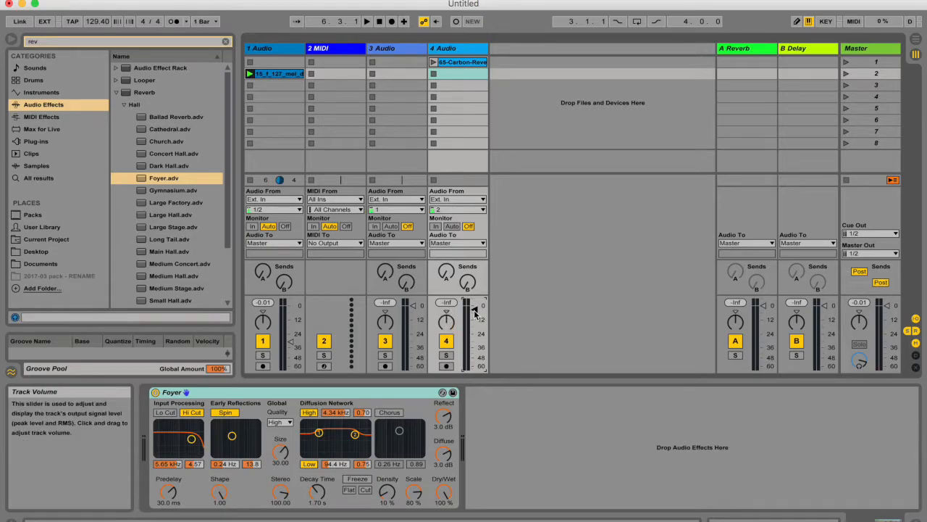
{"action": "mouse_move", "coordinate": [476, 310]}
{"action": "left_mouse_down"}
{"action": "mouse_move", "coordinate": [475, 338]}
{"action": "mouse_move", "coordinate": [476, 306]}
{"action": "left_mouse_up"}
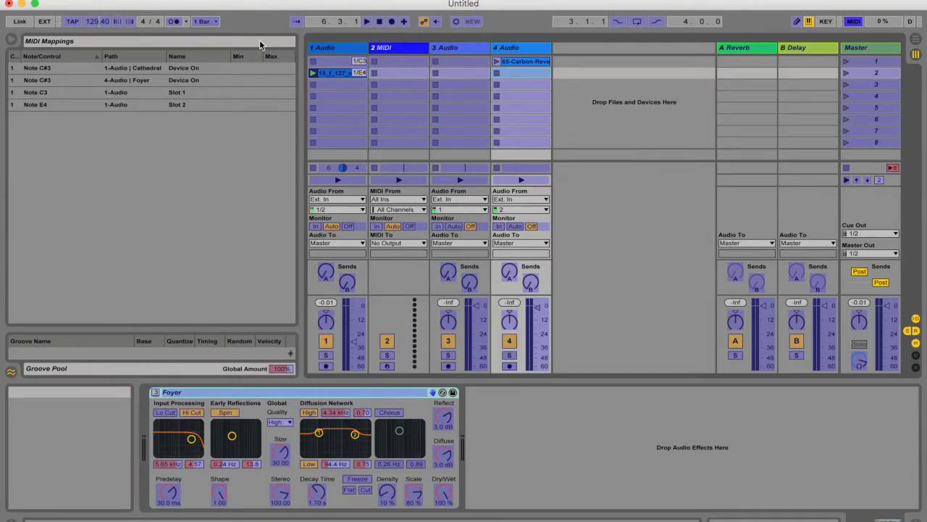
Switch the MIDI and Key mapping modes on and off to compare them.
{"action": "left_click", "coordinate": [853, 24]}
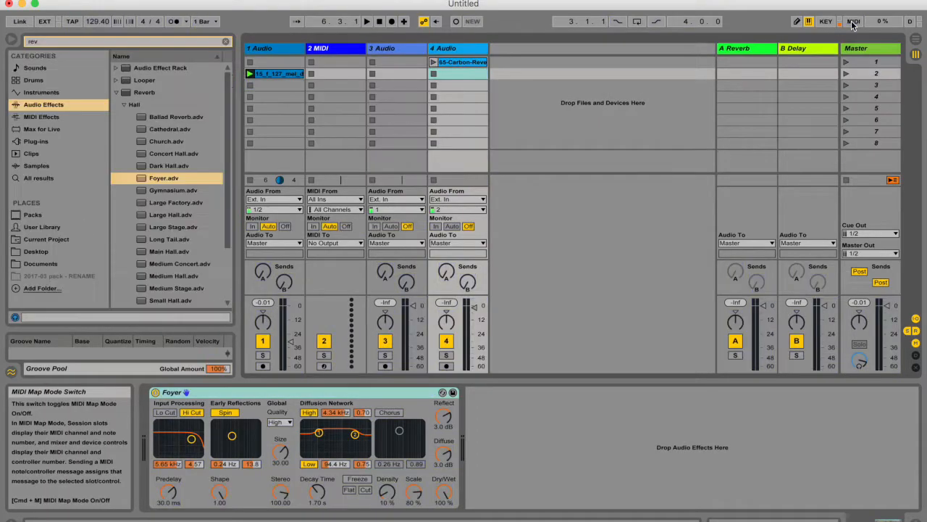
{"action": "left_click", "coordinate": [827, 23]}
{"action": "left_click", "coordinate": [827, 23]}
{"action": "left_click", "coordinate": [854, 22]}
{"action": "left_click", "coordinate": [854, 22]}
In Key Map Mode, assign the H key to the first clip slot of the 2 MIDI track.
{"action": "left_click", "coordinate": [827, 24]}
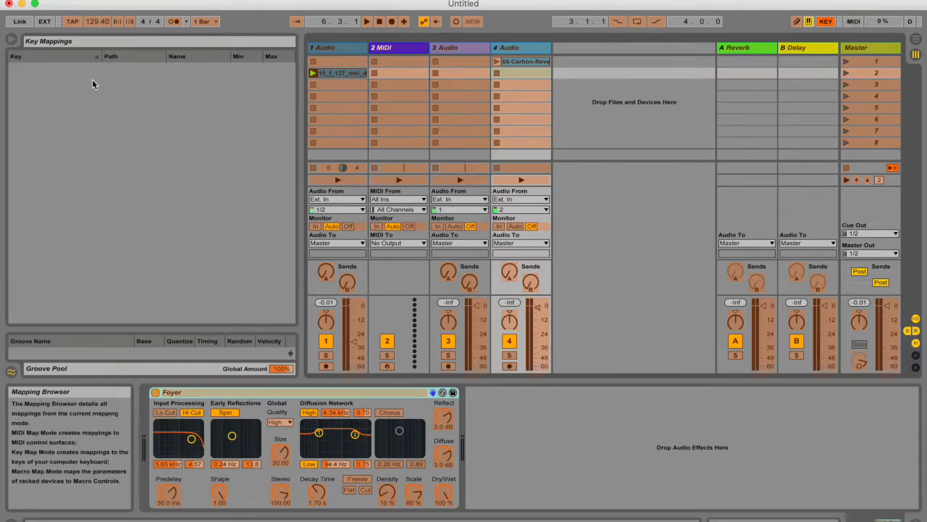
{"action": "left_click", "coordinate": [405, 60]}
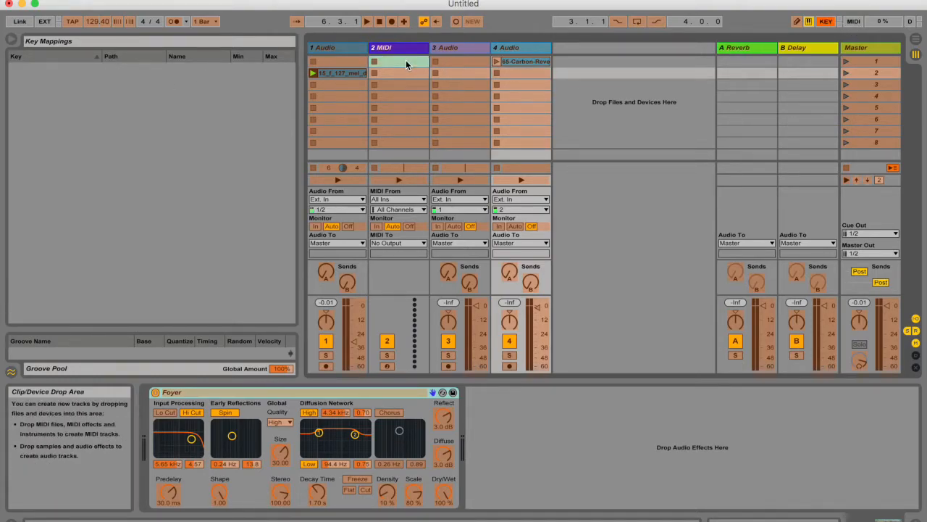
{"action": "key", "text": "h"}
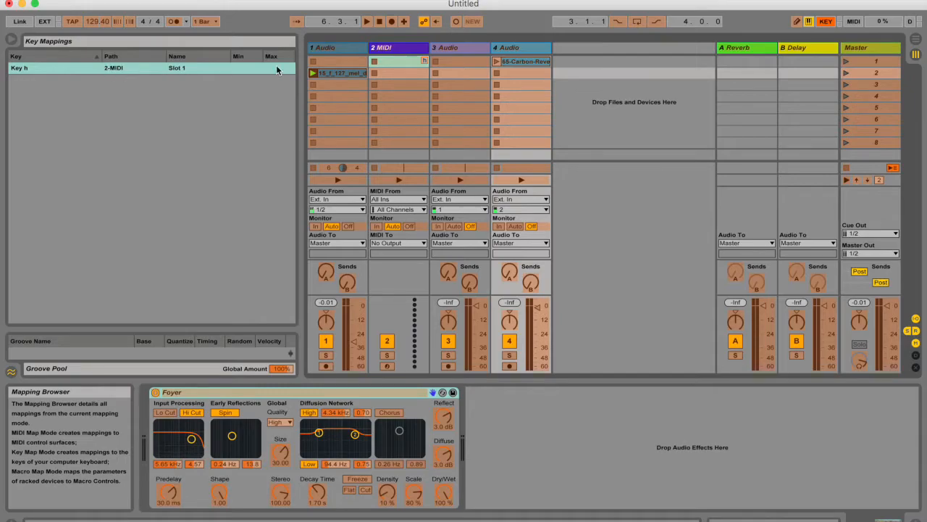
Review the MIDI mappings list, including the Cathedral Device On entry, and leave MIDI Map Mode.
{"action": "key", "text": "super+m"}
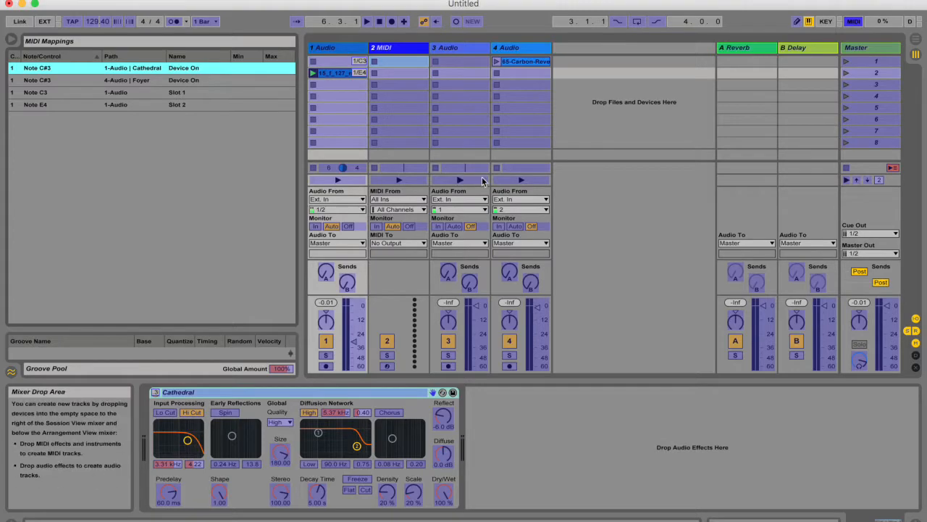
{"action": "left_click", "coordinate": [611, 219]}
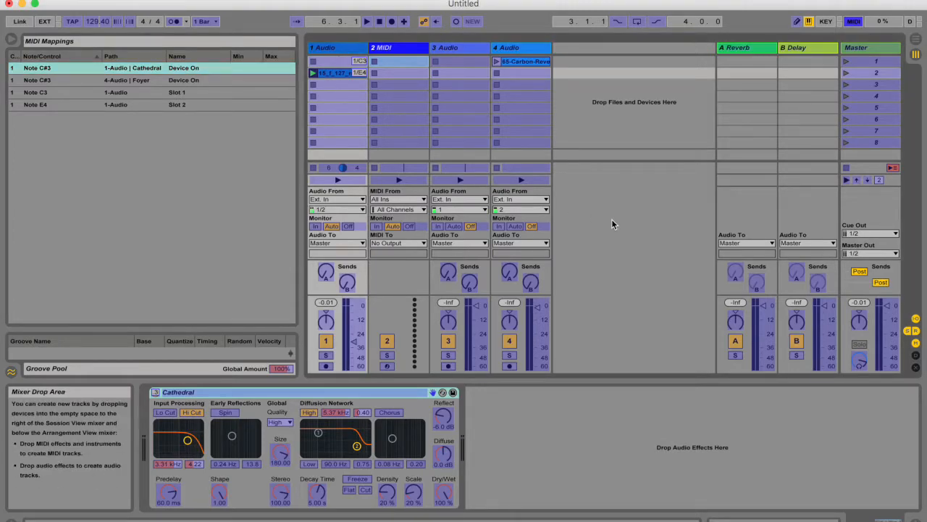
{"action": "left_click", "coordinate": [853, 21]}
Check the Remote switch of the Roland_A_PRO input in the MIDI preferences and close the window.
{"action": "key", "text": "super+comma"}
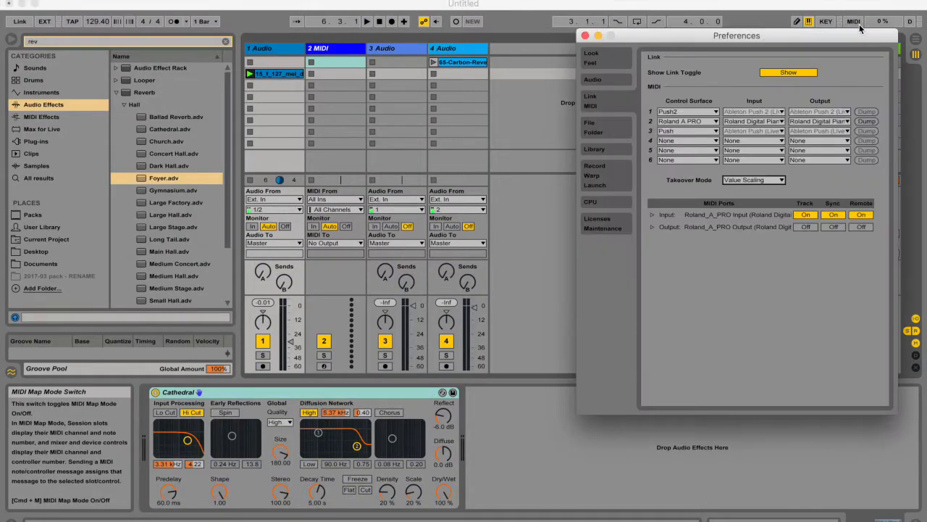
{"action": "left_click_drag", "start_coordinate": [786, 40], "coordinate": [554, 75]}
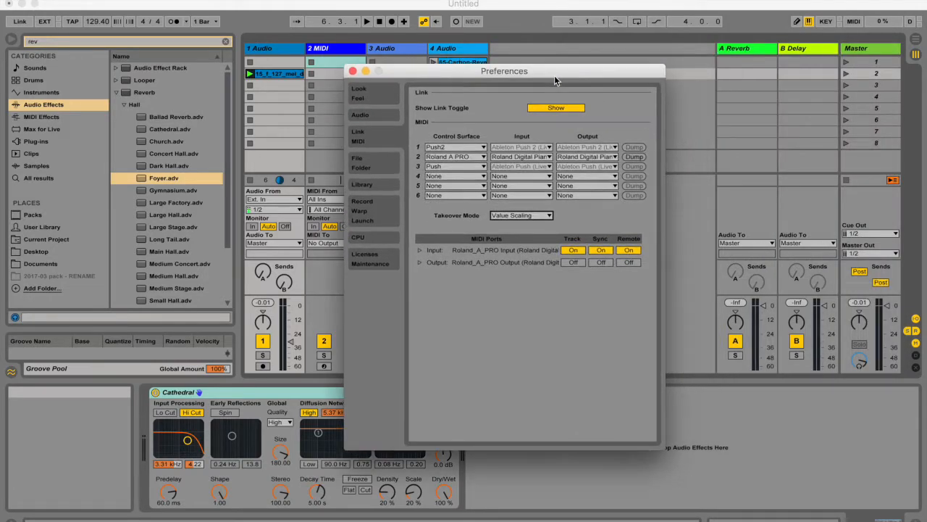
{"action": "left_click", "coordinate": [628, 250]}
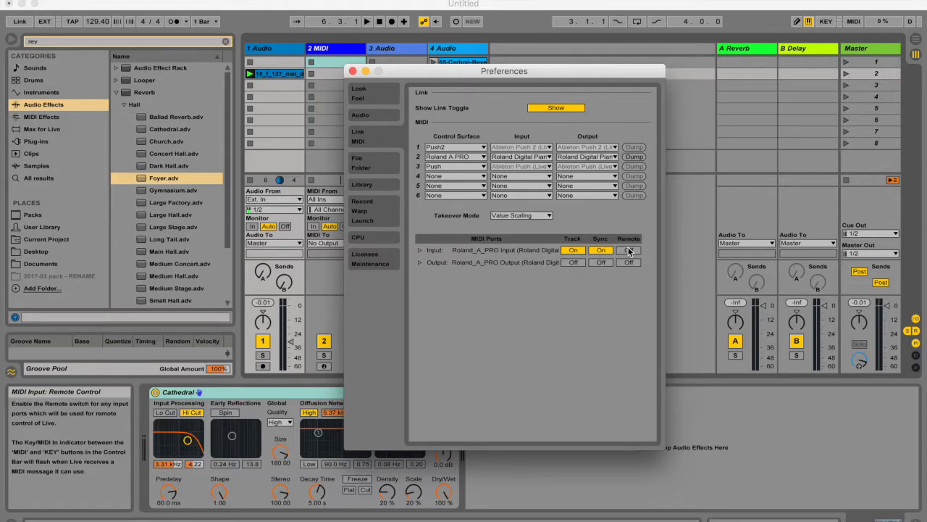
{"action": "left_click", "coordinate": [352, 71]}
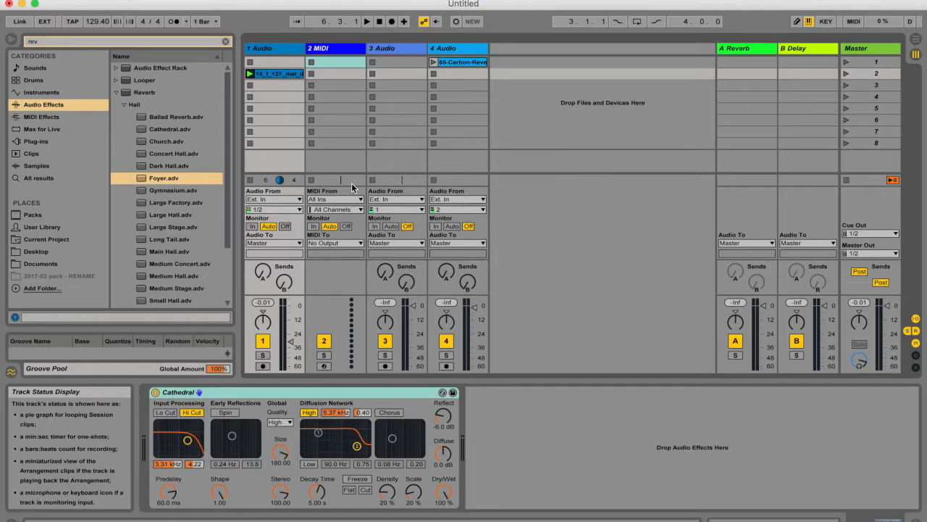
Examine the MIDI note mappings of the first two clip slots on the 1 Audio track in MIDI Map Mode.
{"action": "left_click", "coordinate": [265, 87]}
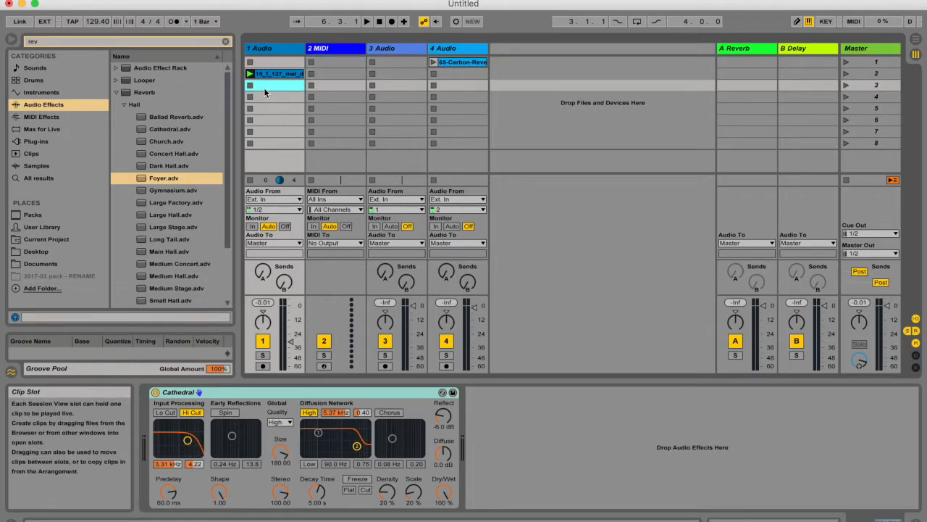
{"action": "left_click", "coordinate": [273, 107]}
{"action": "left_click", "coordinate": [273, 86]}
{"action": "left_click", "coordinate": [275, 75]}
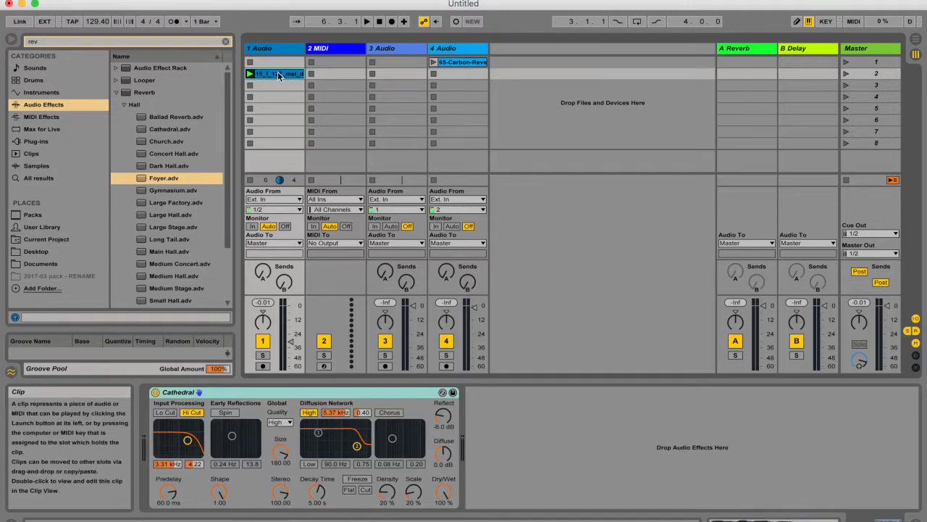
{"action": "key", "text": "super+m"}
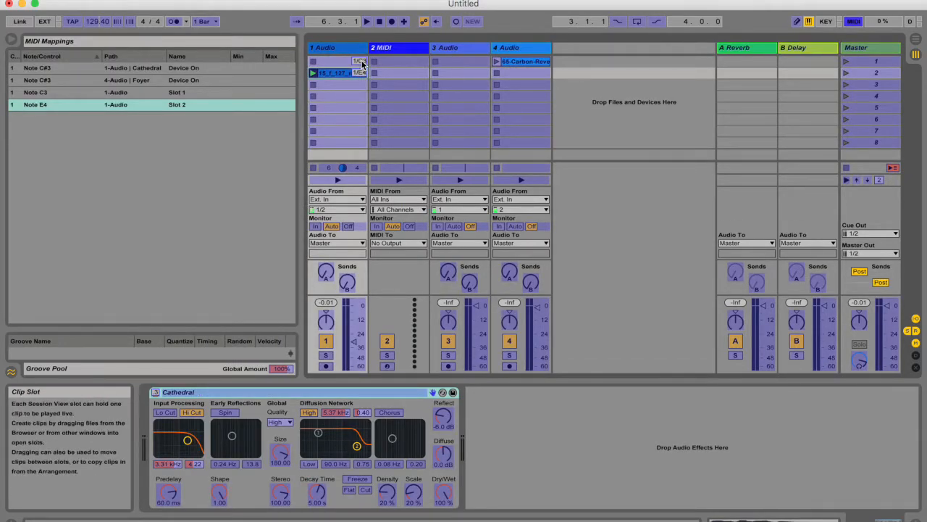
{"action": "left_click", "coordinate": [333, 63]}
{"action": "left_click", "coordinate": [334, 71]}
{"action": "left_click", "coordinate": [336, 64]}
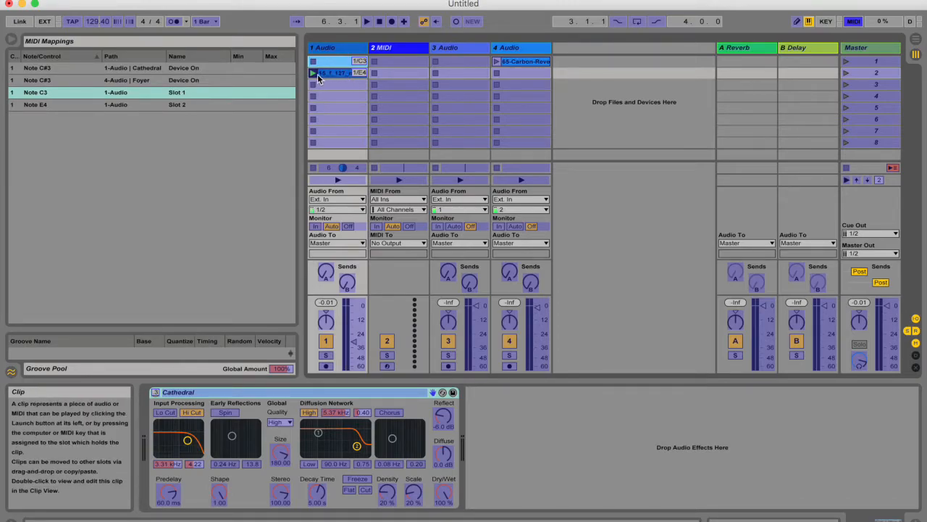
{"action": "left_click", "coordinate": [854, 22]}
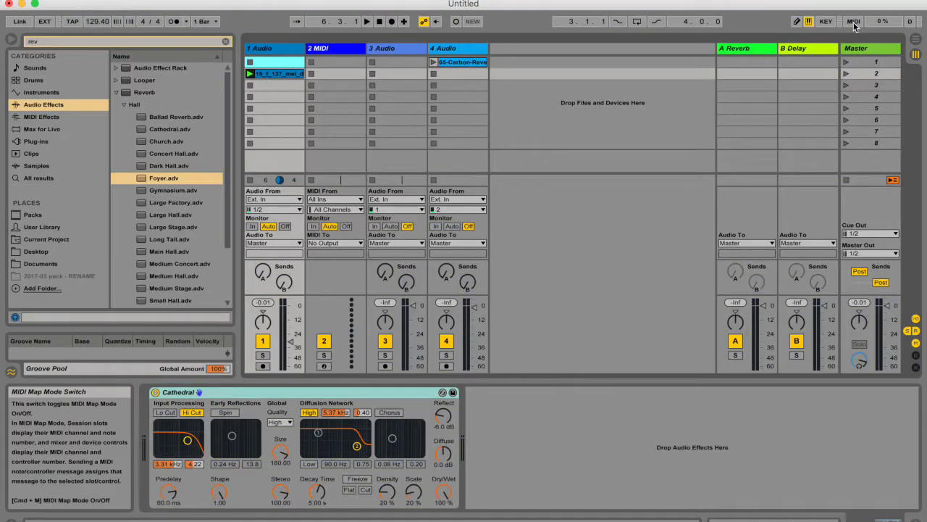
Select the clip in the second slot of the 1 Audio track.
{"action": "left_click", "coordinate": [280, 78]}
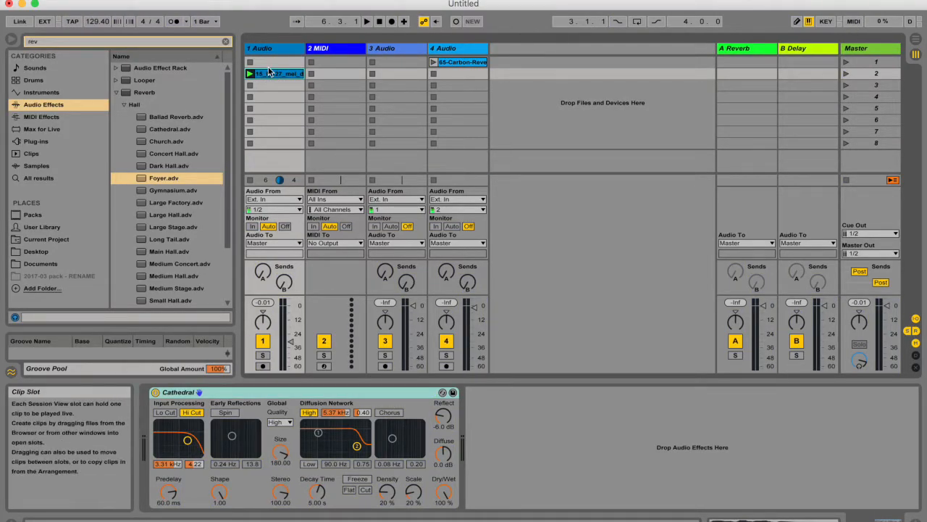
{"action": "key", "text": "Right"}
{"action": "left_click", "coordinate": [291, 72]}
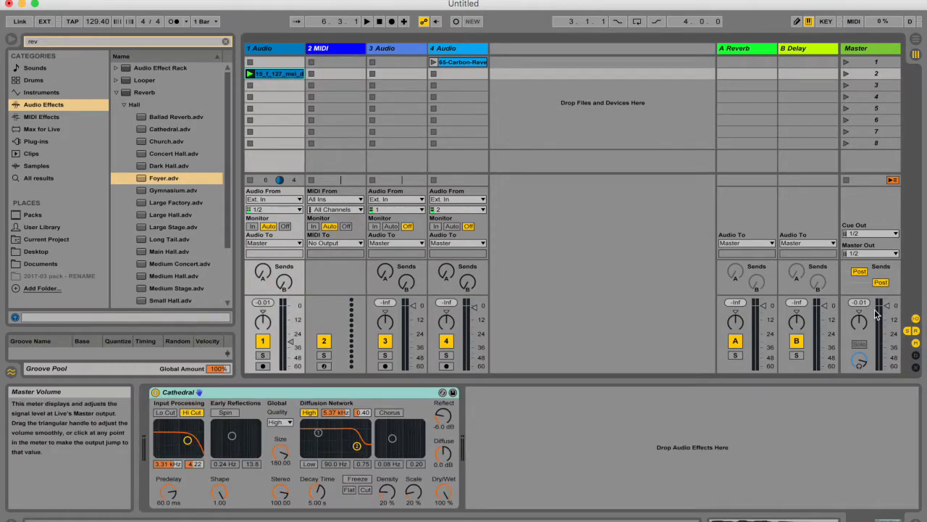
Show and hide the mixer's crossfader section, and raise the 4 Audio volume fader to about 0 dB.
{"action": "left_click", "coordinate": [916, 367]}
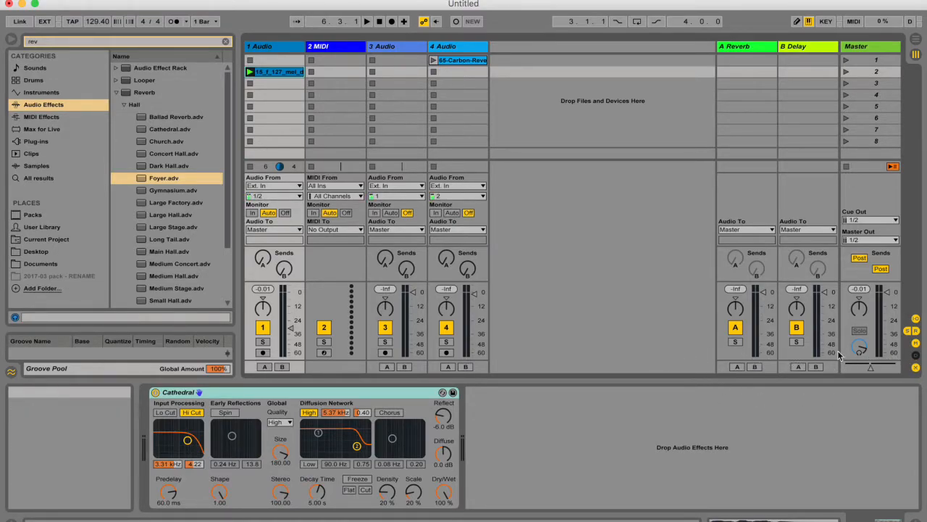
{"action": "left_click", "coordinate": [916, 367]}
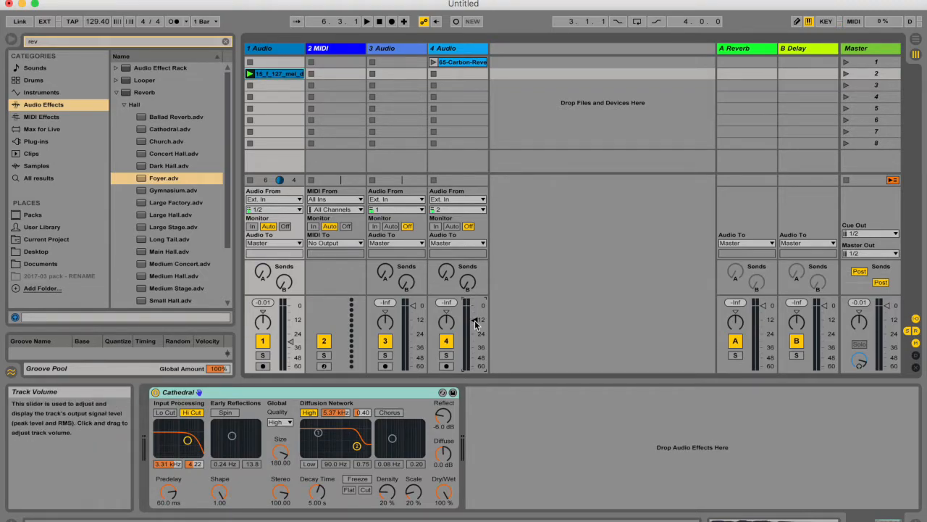
{"action": "left_click_drag", "start_coordinate": [475, 319], "coordinate": [476, 309]}
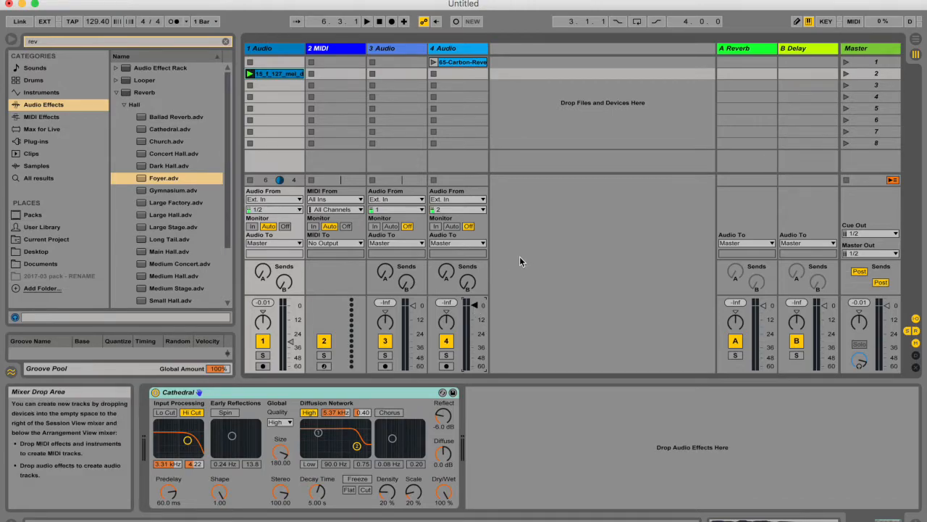
Set the MIDI Takeover Mode to None, moving the Preferences window off the mixer before closing it.
{"action": "key", "text": "super+comma"}
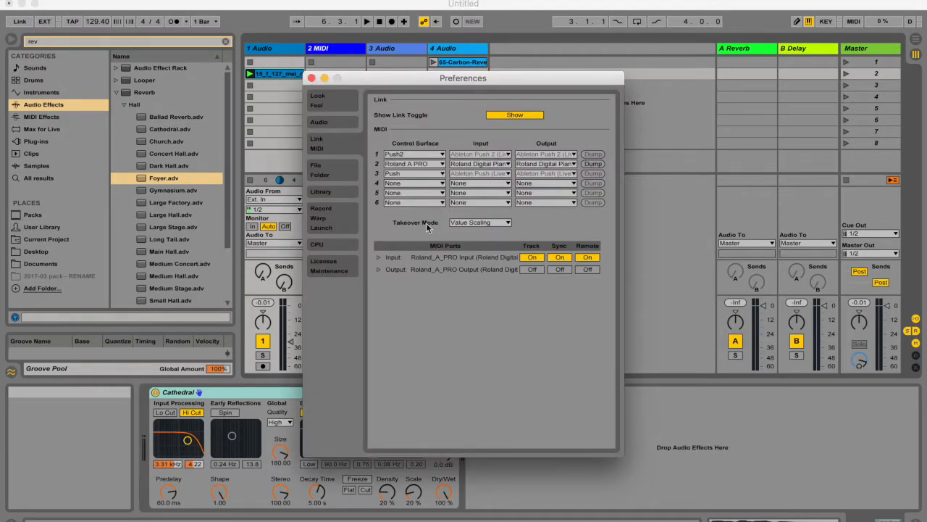
{"action": "left_click", "coordinate": [479, 222]}
{"action": "left_click", "coordinate": [467, 226]}
{"action": "left_click_drag", "start_coordinate": [461, 79], "coordinate": [668, 27]}
{"action": "left_click", "coordinate": [675, 174]}
{"action": "left_click", "coordinate": [678, 177]}
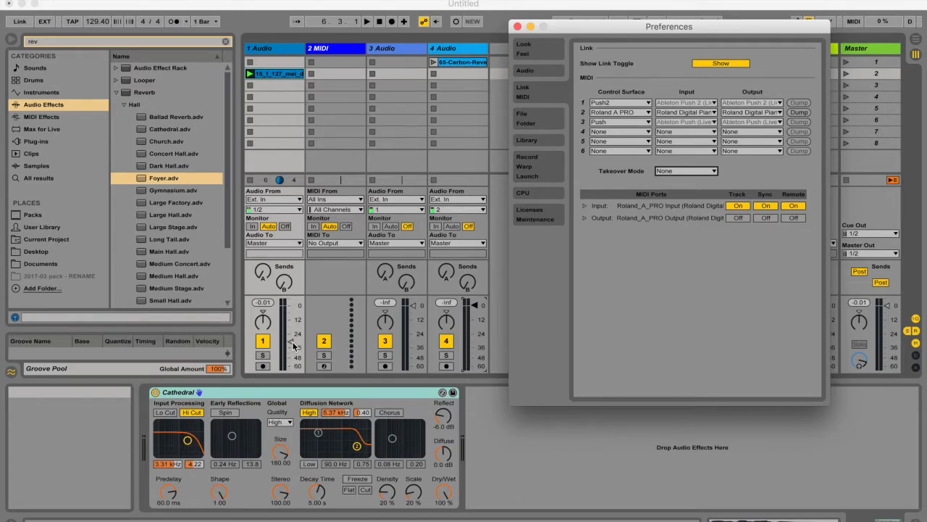
{"action": "key", "text": "super+comma"}
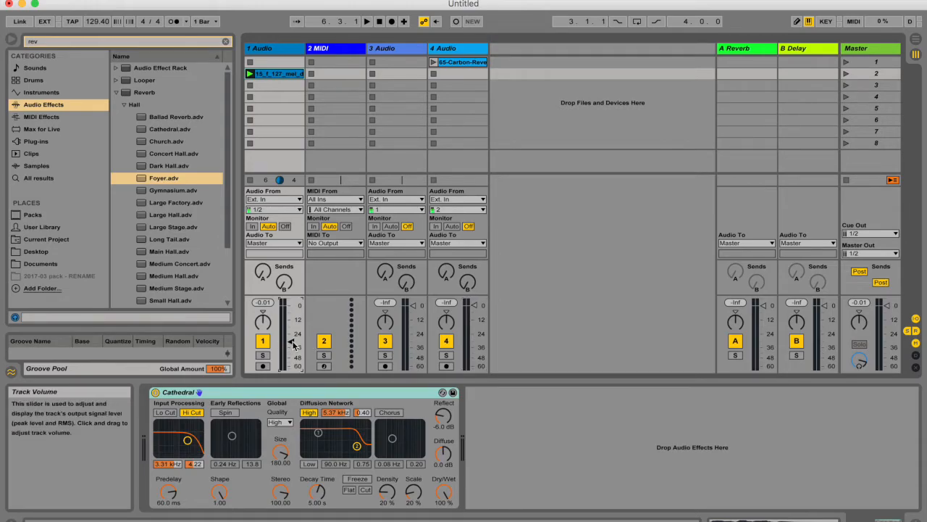
Select the sixth clip slot of the 4 Audio track and lower its volume fader to just below -24 dB.
{"action": "left_click", "coordinate": [458, 120]}
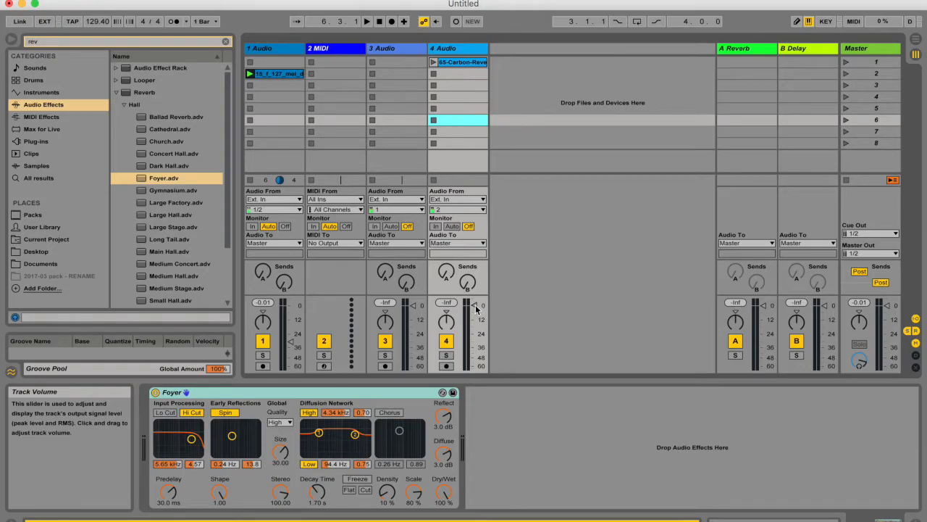
{"action": "left_click_drag", "start_coordinate": [475, 307], "coordinate": [476, 339]}
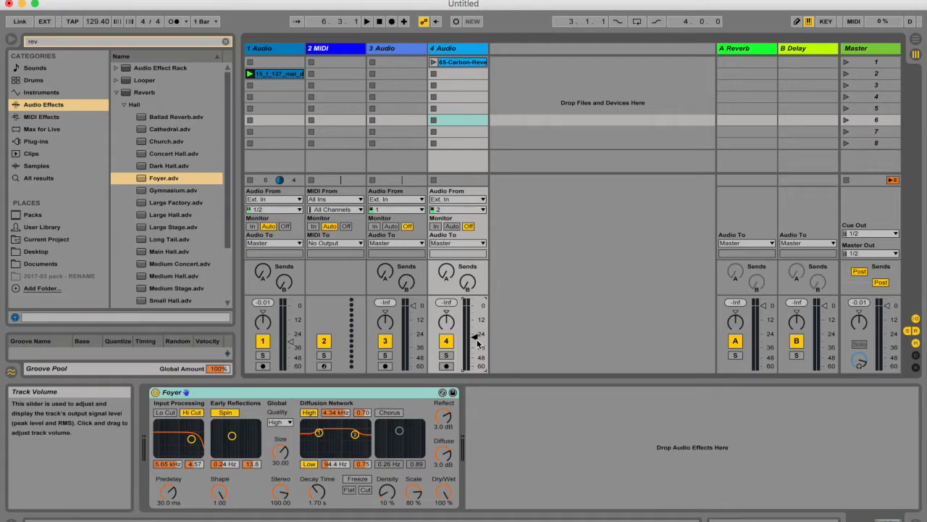
Review the MIDI Takeover Mode options, including Value Scaling, and close the Preferences window.
{"action": "key", "text": "super+comma"}
{"action": "left_click", "coordinate": [677, 171]}
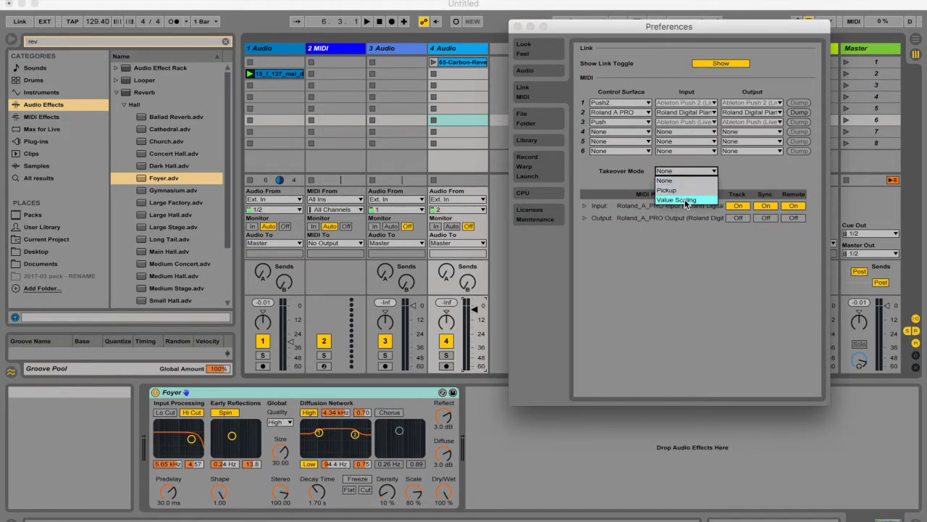
{"action": "left_click", "coordinate": [677, 200]}
{"action": "left_click", "coordinate": [517, 27]}
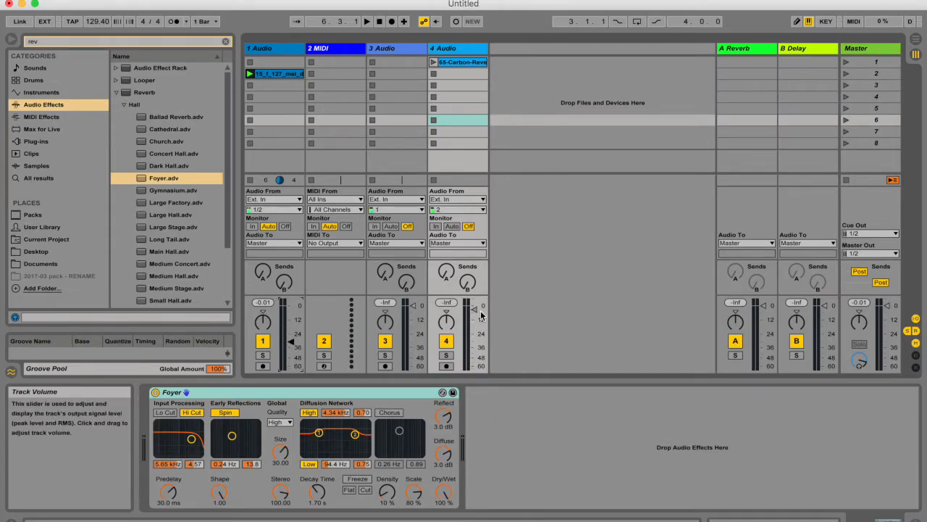
Lower the 4 Audio volume fader to -3.7 dB, and switch briefly to Arrangement View and back to Session View.
{"action": "left_click_drag", "start_coordinate": [476, 311], "coordinate": [477, 313]}
{"action": "key", "text": "Tab"}
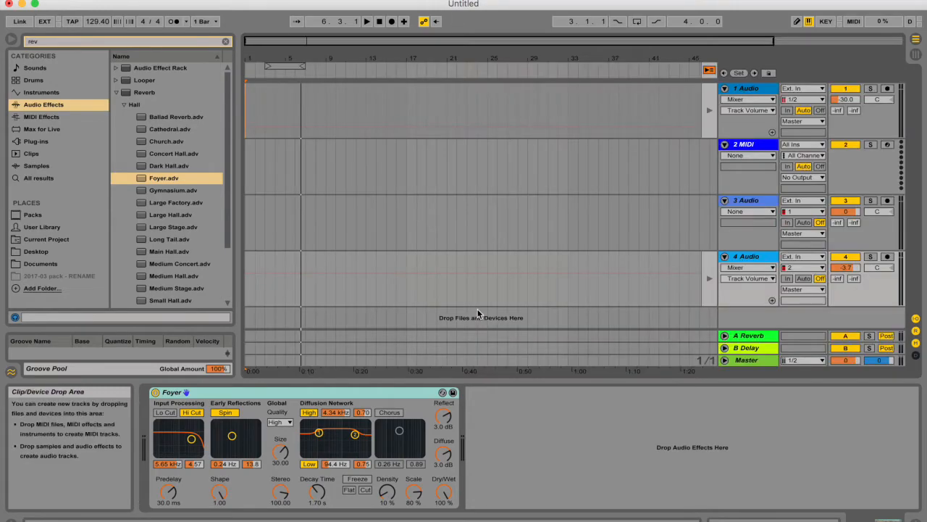
{"action": "key", "text": "Tab"}
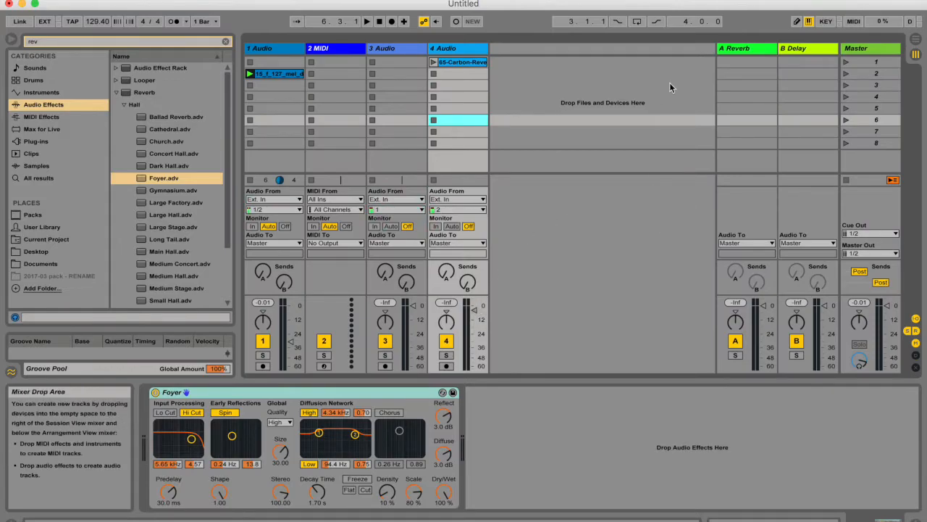
Select scenes 1, 2, 4, 6 and 8 in turn on the Master track, ending on scene 4.
{"action": "left_click", "coordinate": [868, 64]}
{"action": "left_click", "coordinate": [868, 75]}
{"action": "left_click", "coordinate": [870, 99]}
{"action": "left_click", "coordinate": [871, 121]}
{"action": "left_click", "coordinate": [873, 143]}
{"action": "left_click", "coordinate": [875, 99]}
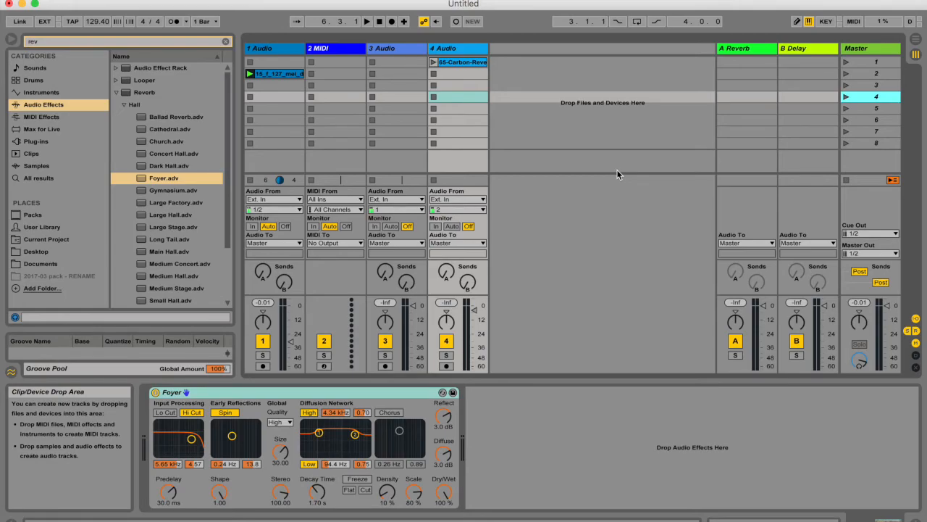
Open the Link MIDI preferences to check the control surface and takeover settings, and close them.
{"action": "key", "text": "super+comma"}
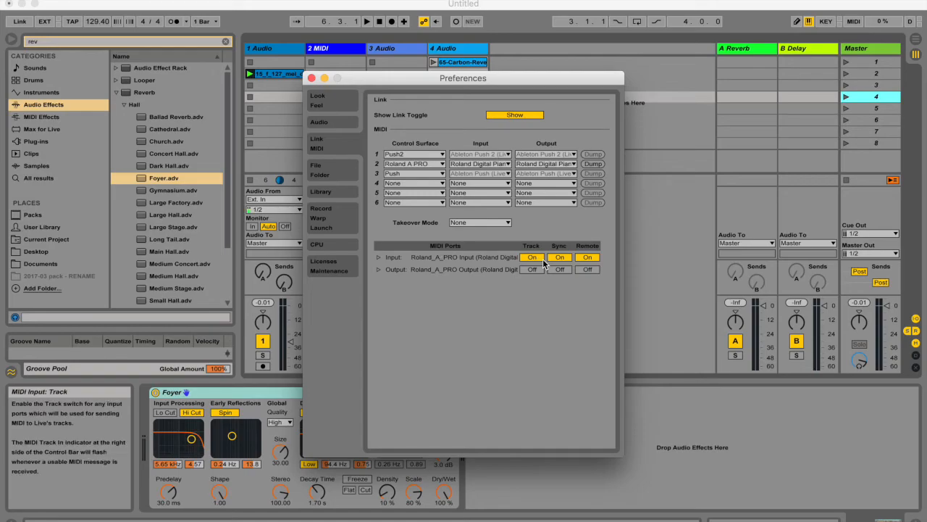
{"action": "left_click", "coordinate": [311, 77]}
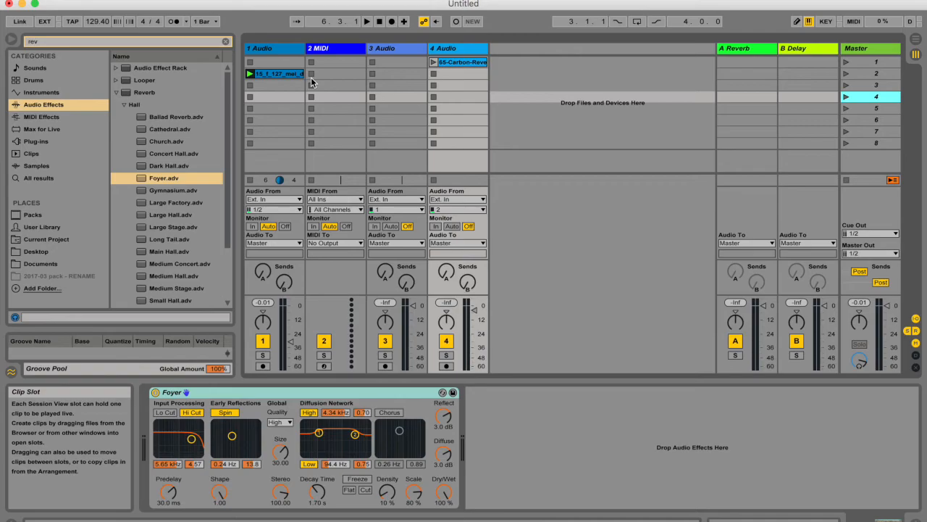